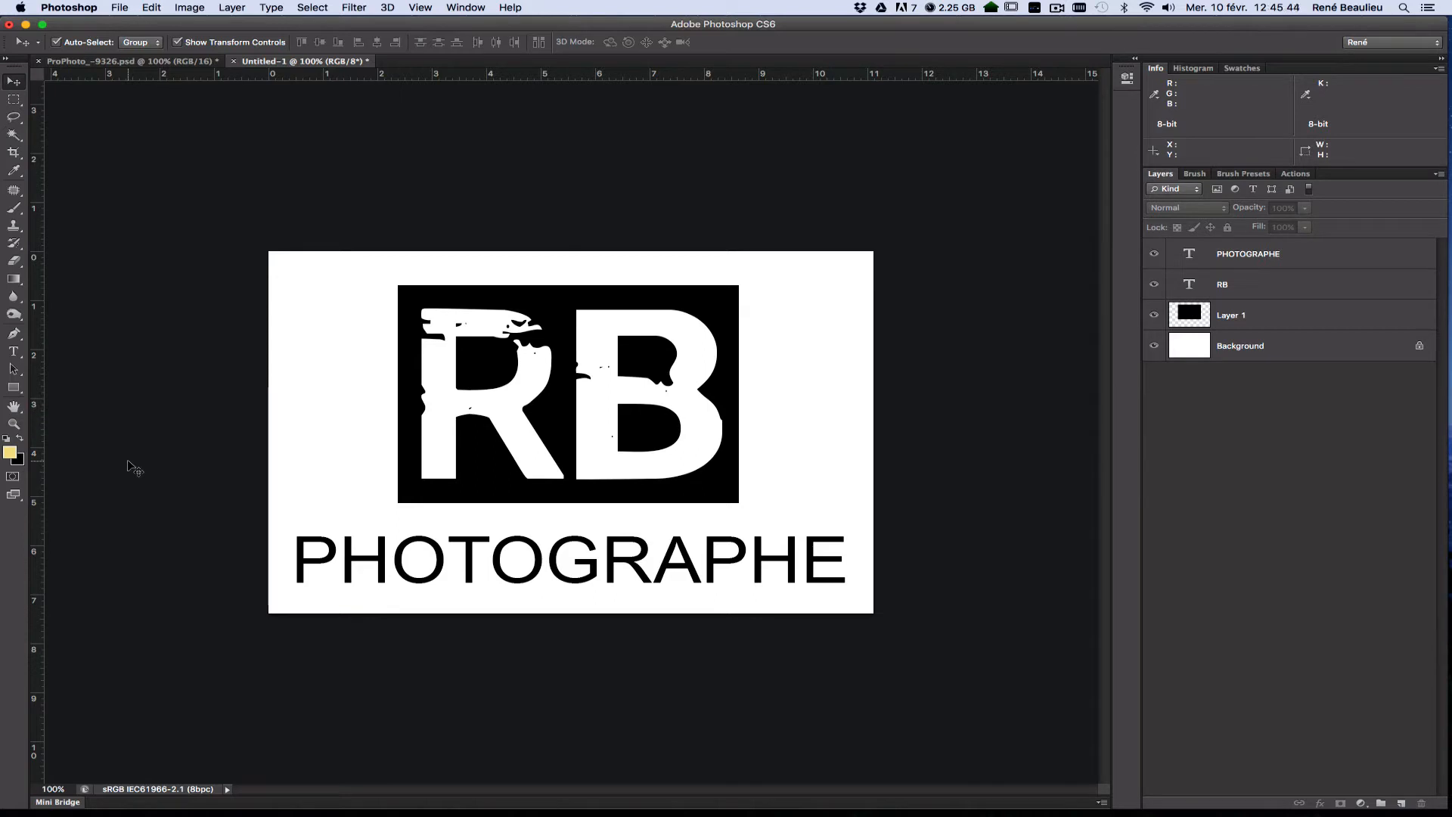
Check the logo document's pixel dimensions and resolution in the Image Size settings without changing them
{"action": "left_click", "coordinate": [14, 99]}
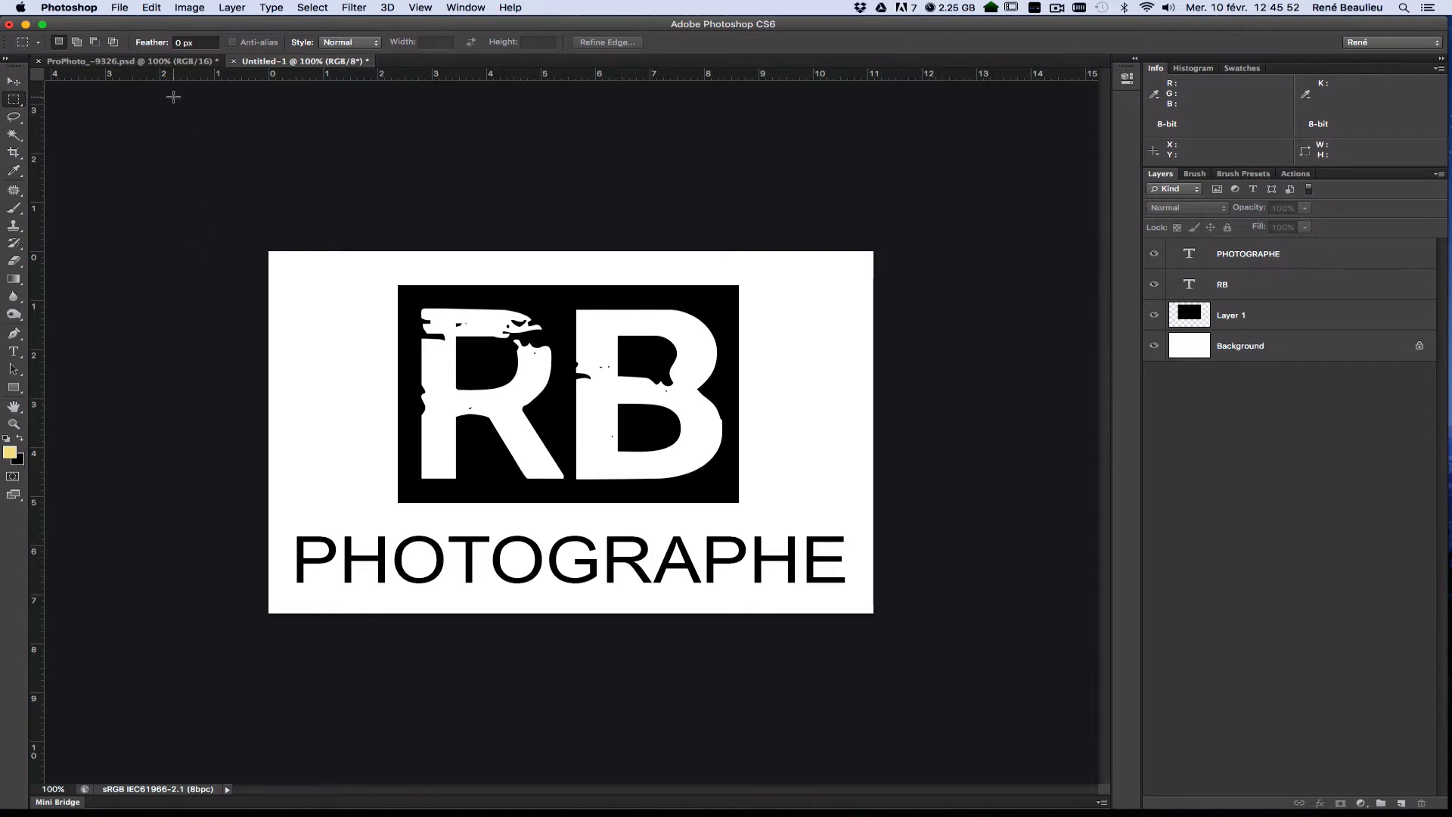
{"action": "left_click", "coordinate": [189, 8]}
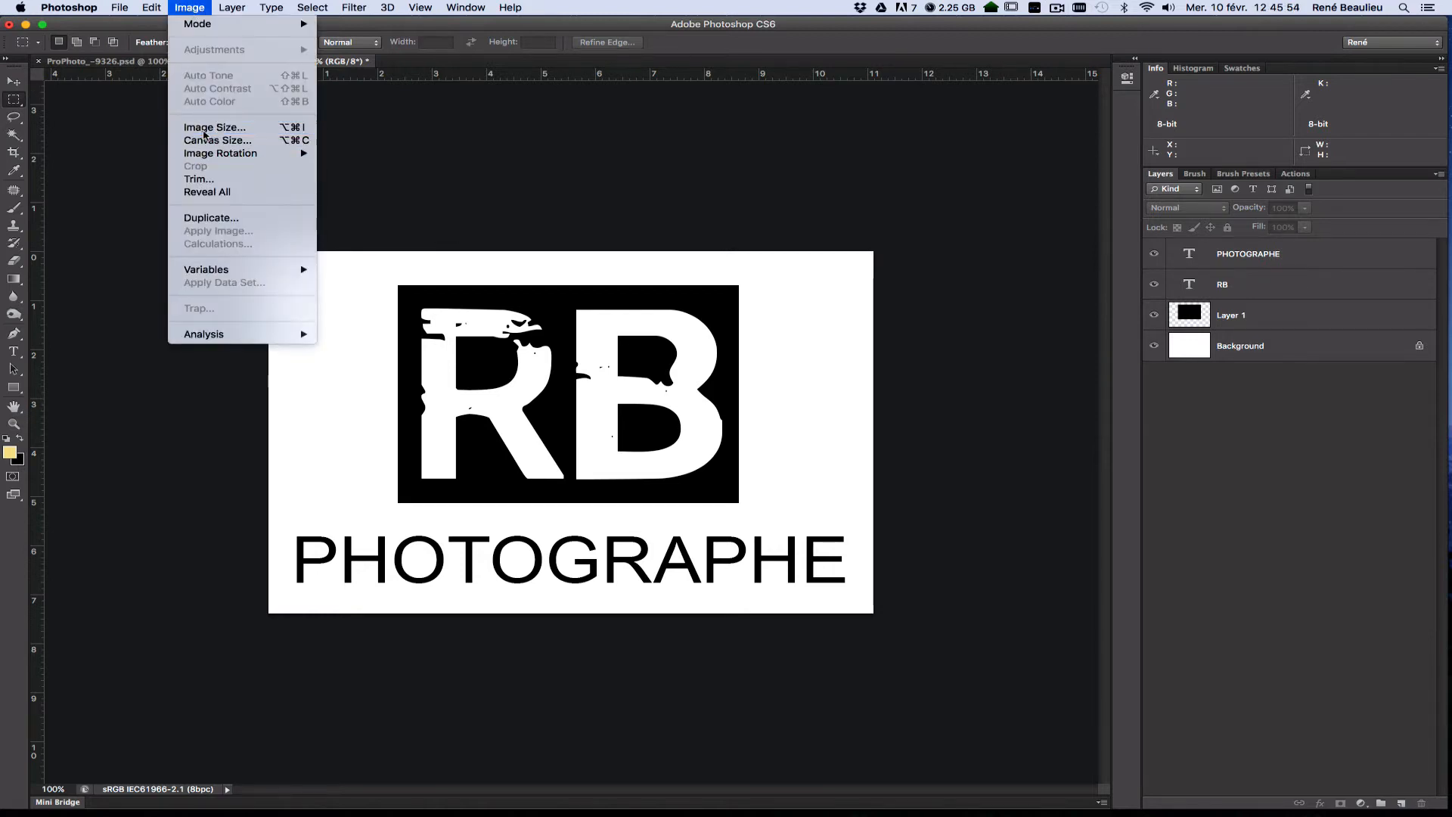
{"action": "left_click", "coordinate": [214, 127]}
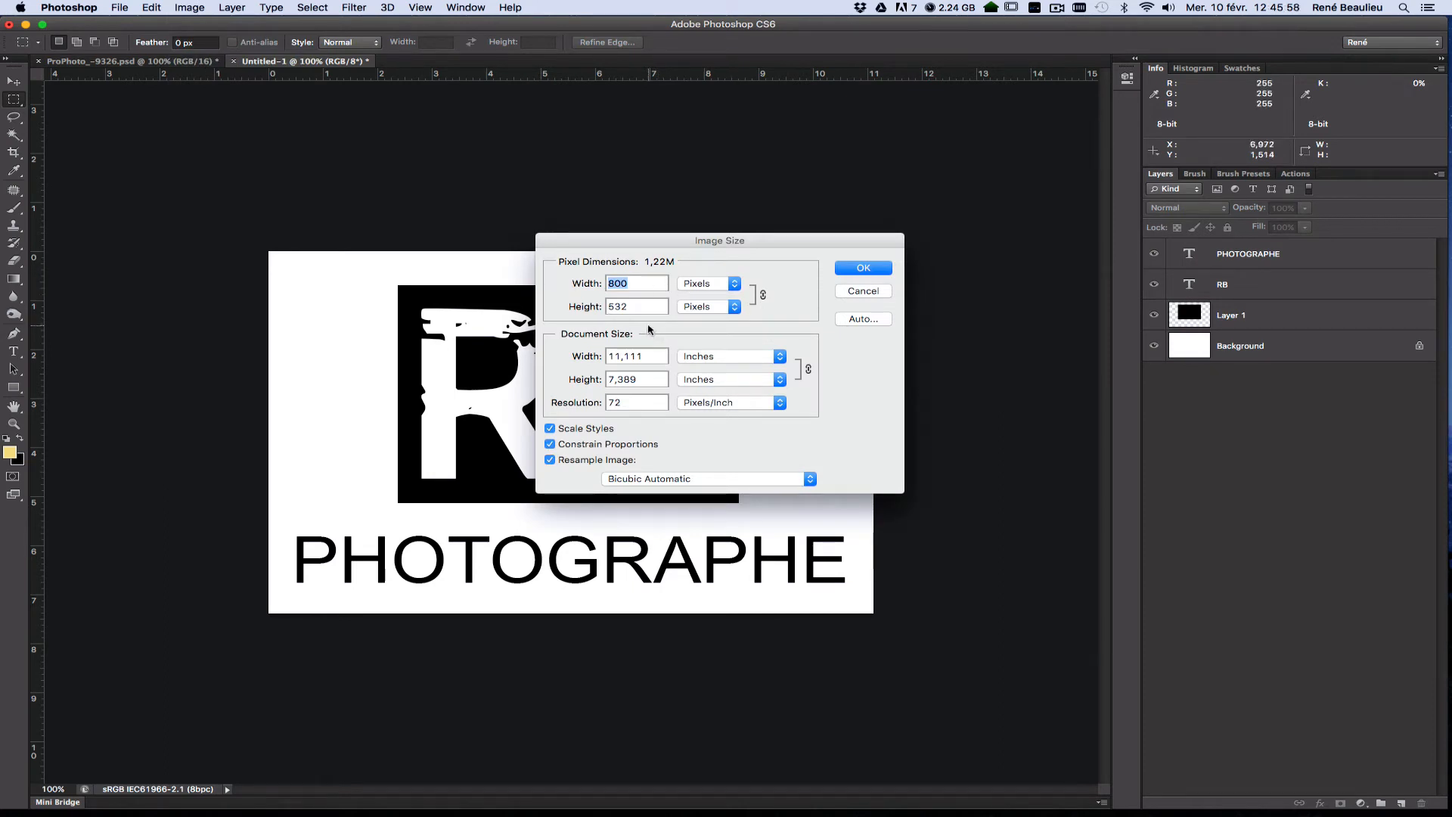
{"action": "left_click", "coordinate": [863, 269]}
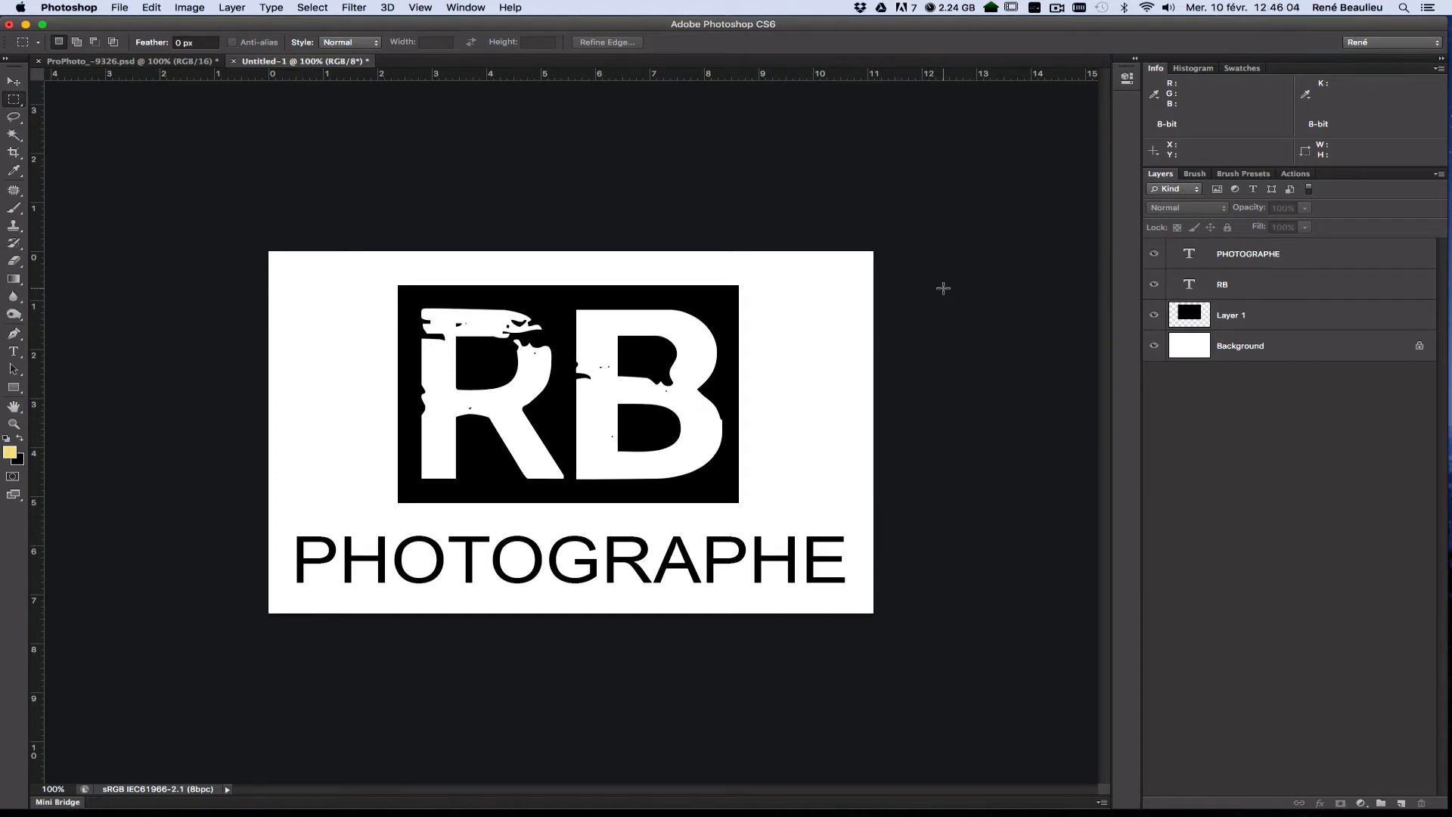
Define the RB PHOTOGRAPHE logo as a brush preset named "signature"
{"action": "left_click", "coordinate": [153, 8]}
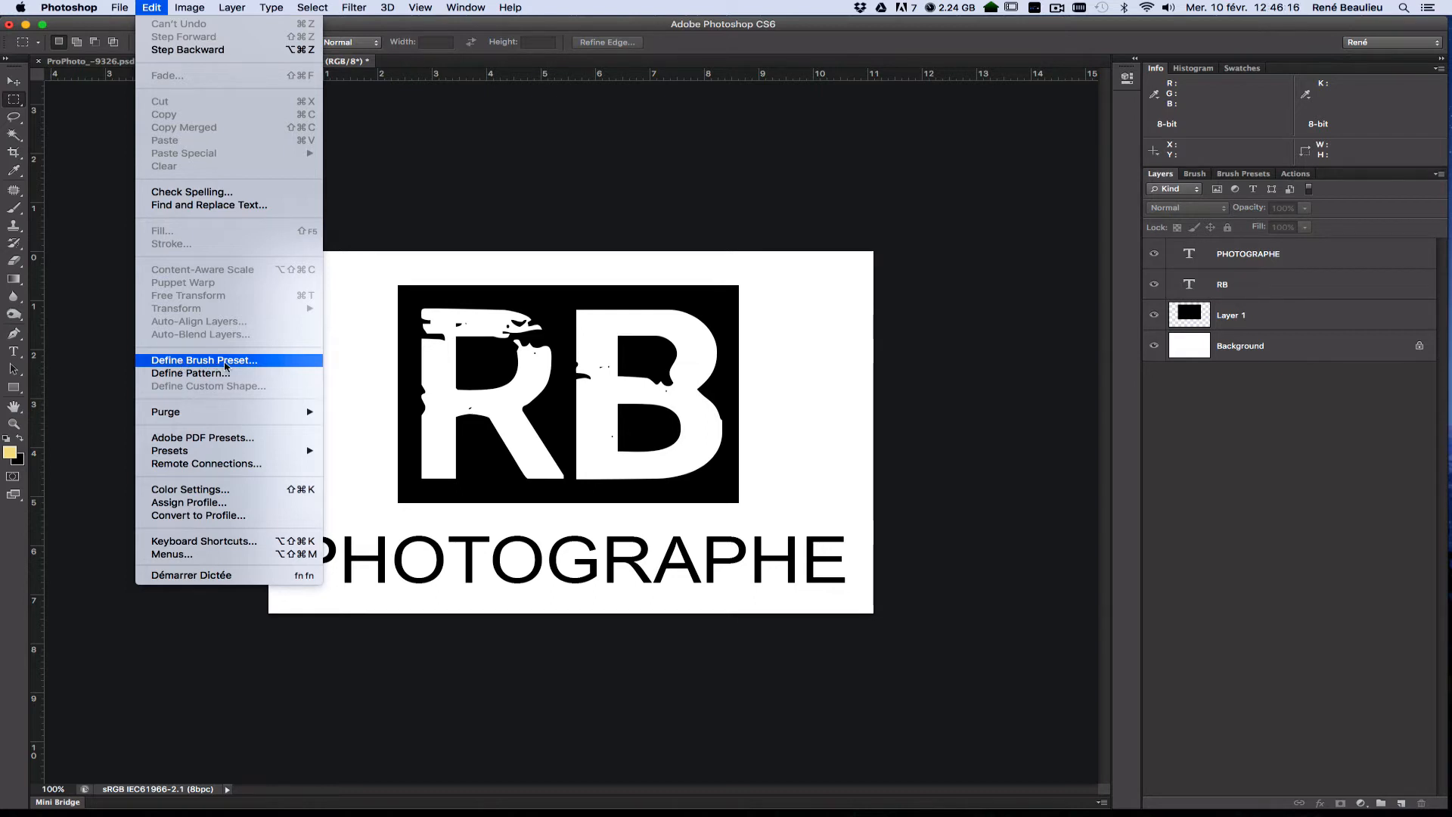
{"action": "left_click", "coordinate": [226, 366]}
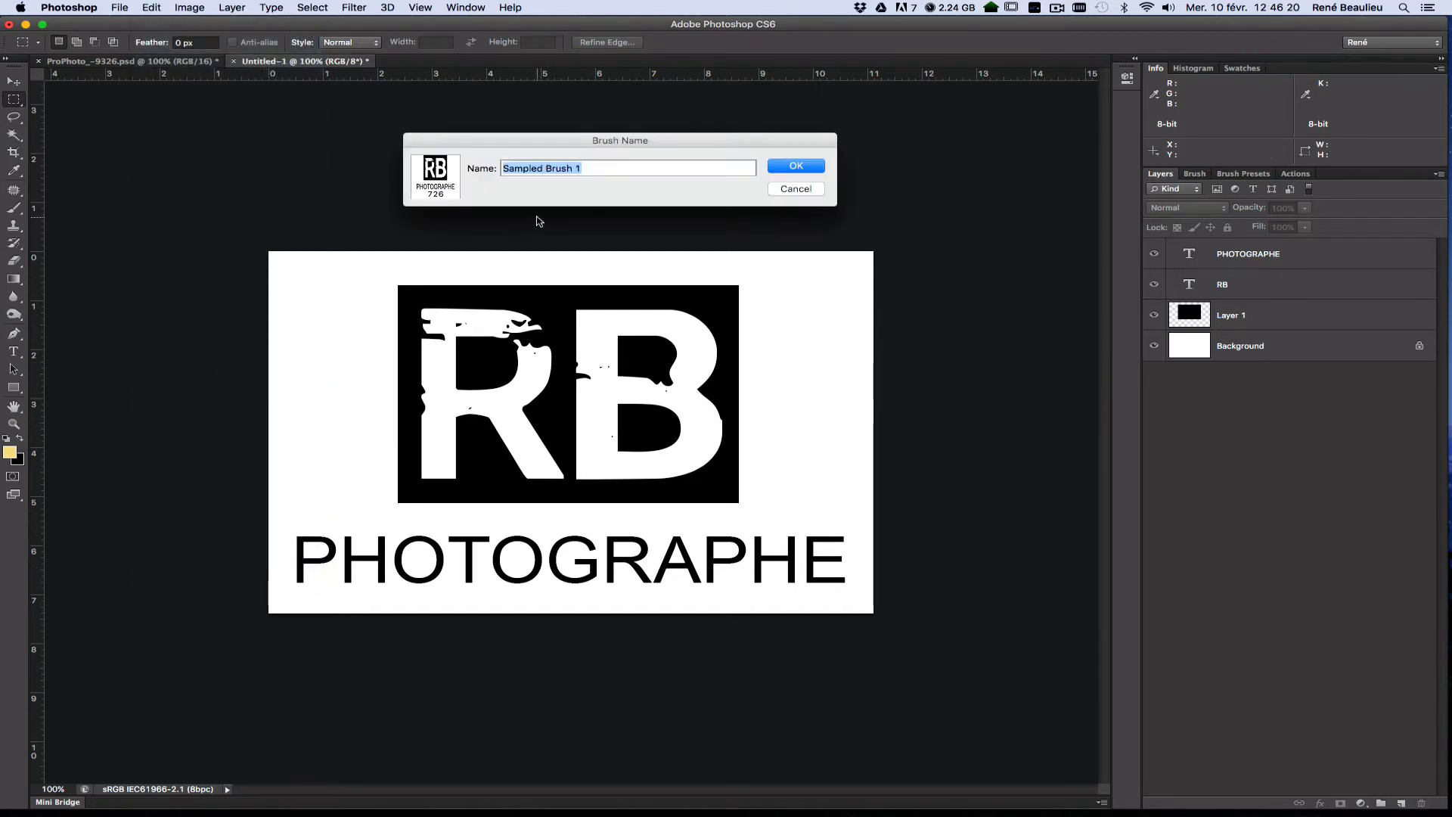
{"action": "type", "text": "signat"}
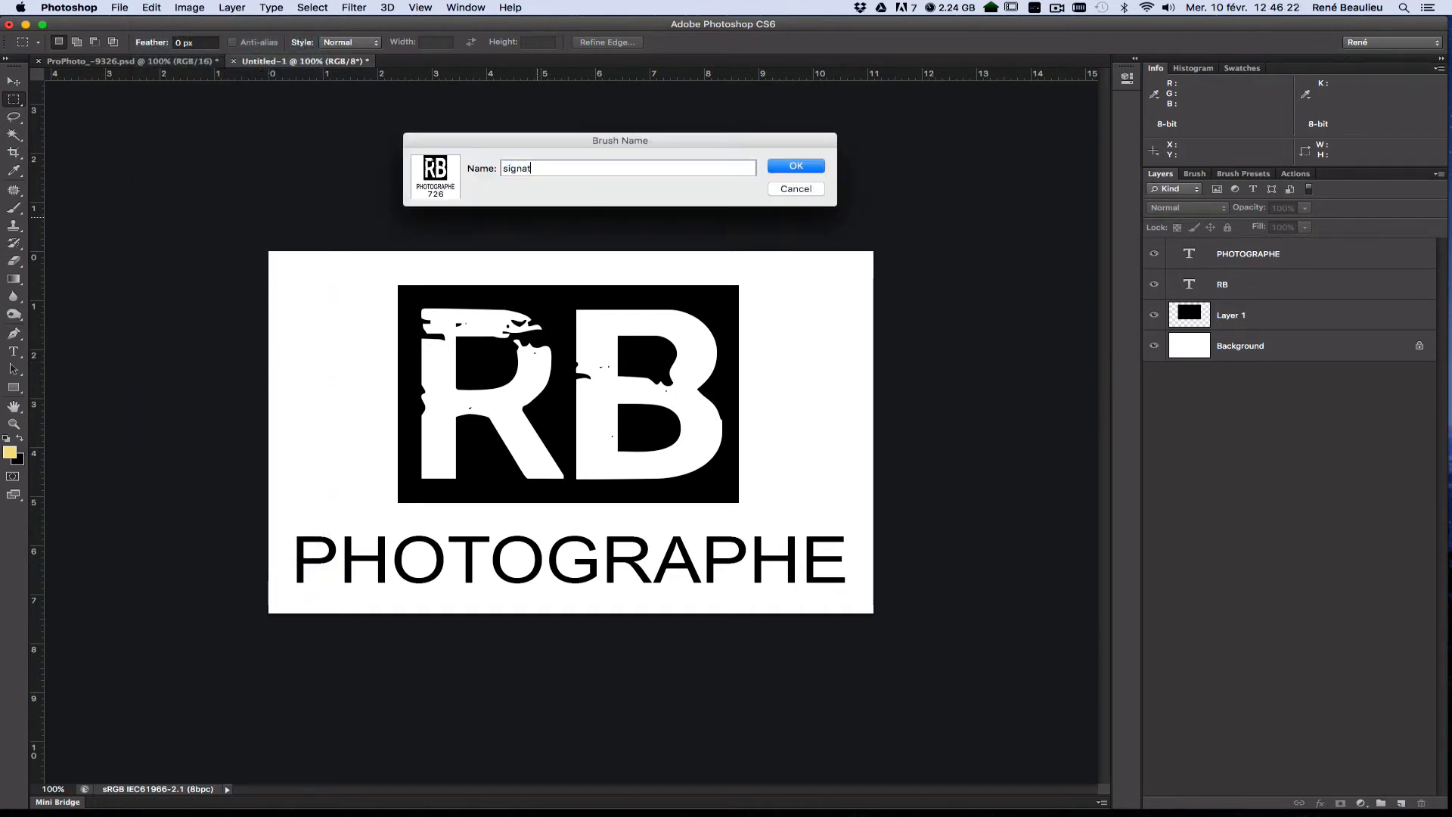
{"action": "type", "text": "ure"}
{"action": "left_click", "coordinate": [796, 166]}
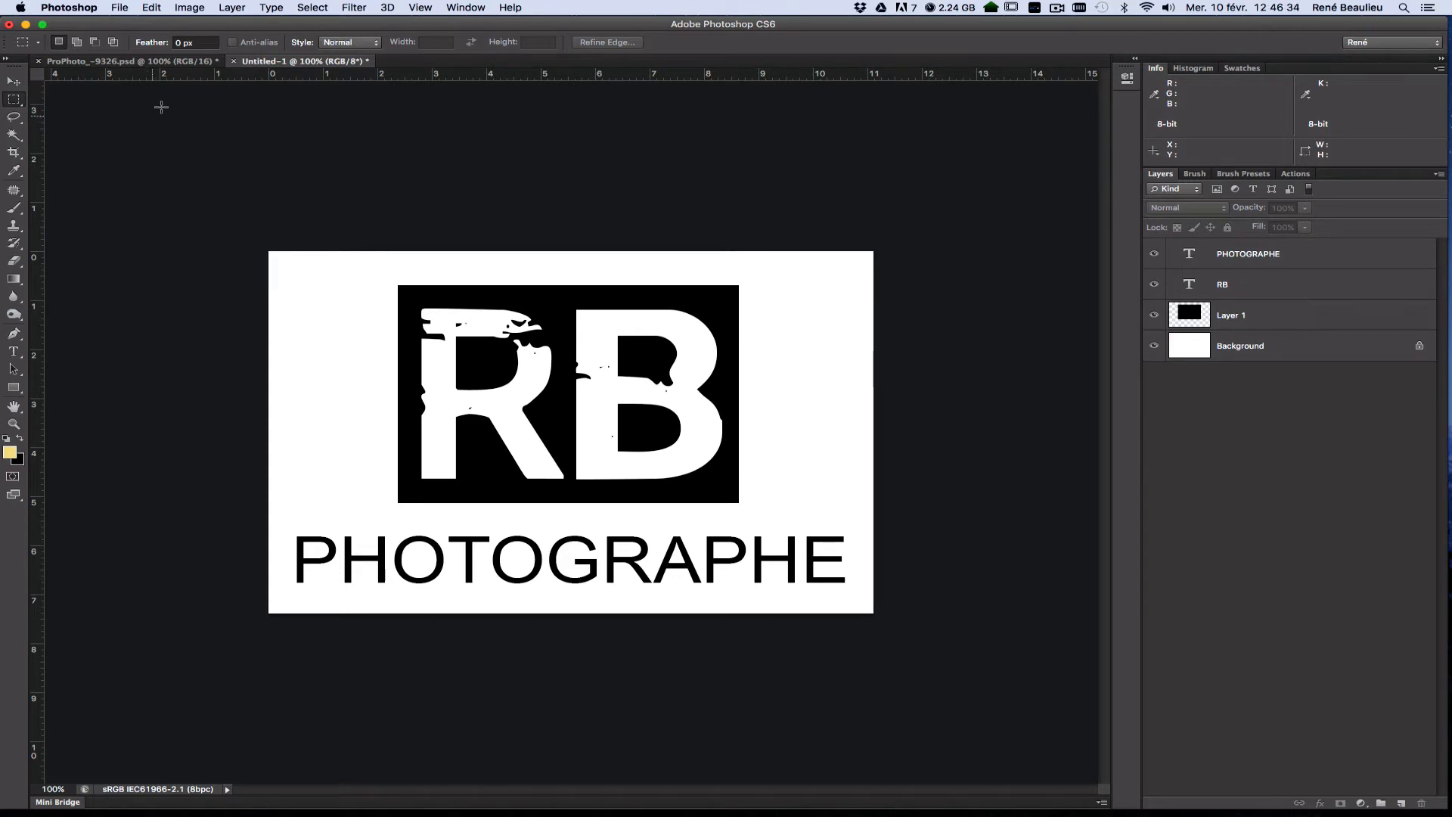
Switch to the boat photo document and add a new empty layer with the default settings above the background
{"action": "left_click", "coordinate": [118, 62]}
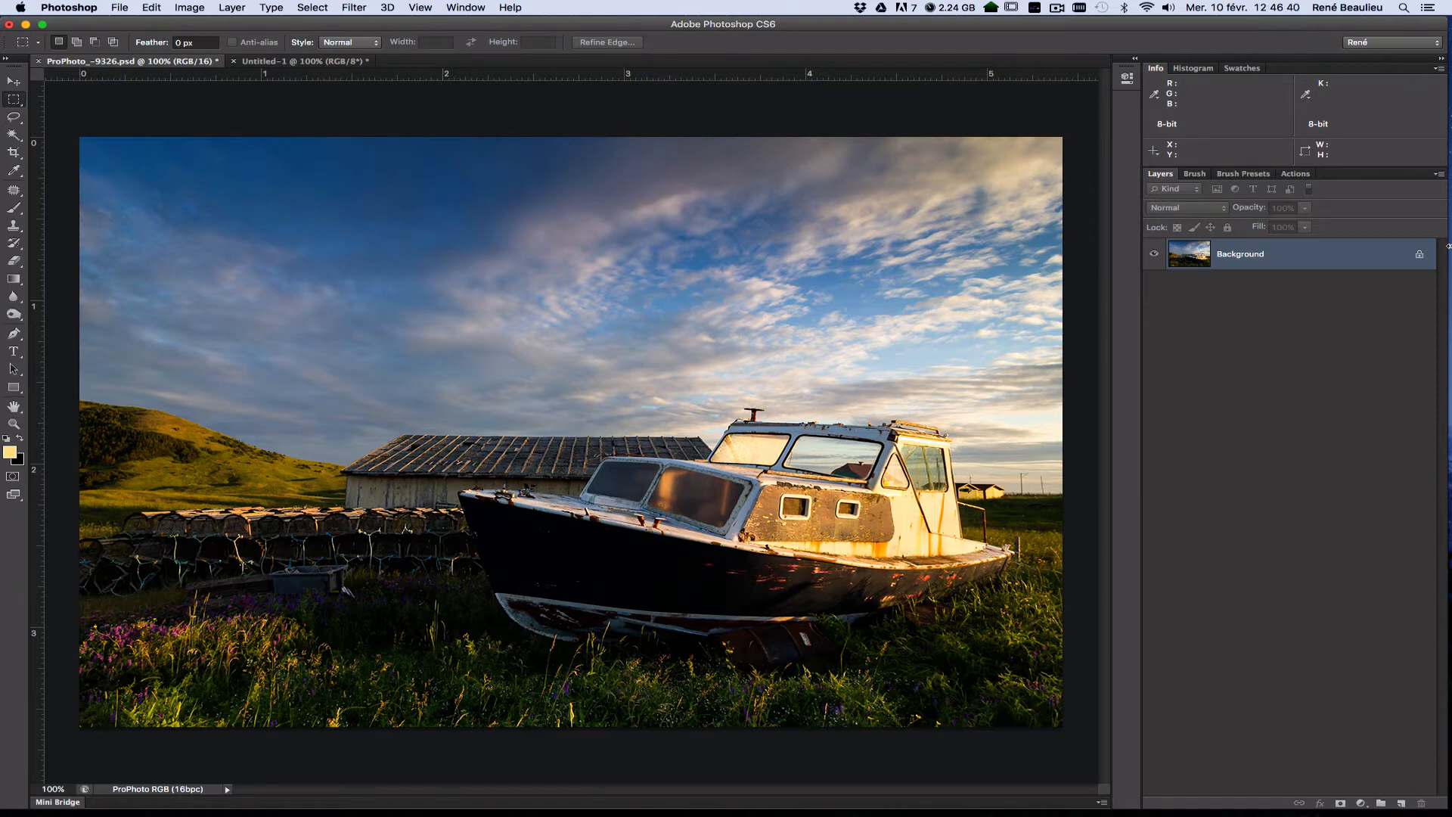
{"action": "left_click", "coordinate": [1437, 174]}
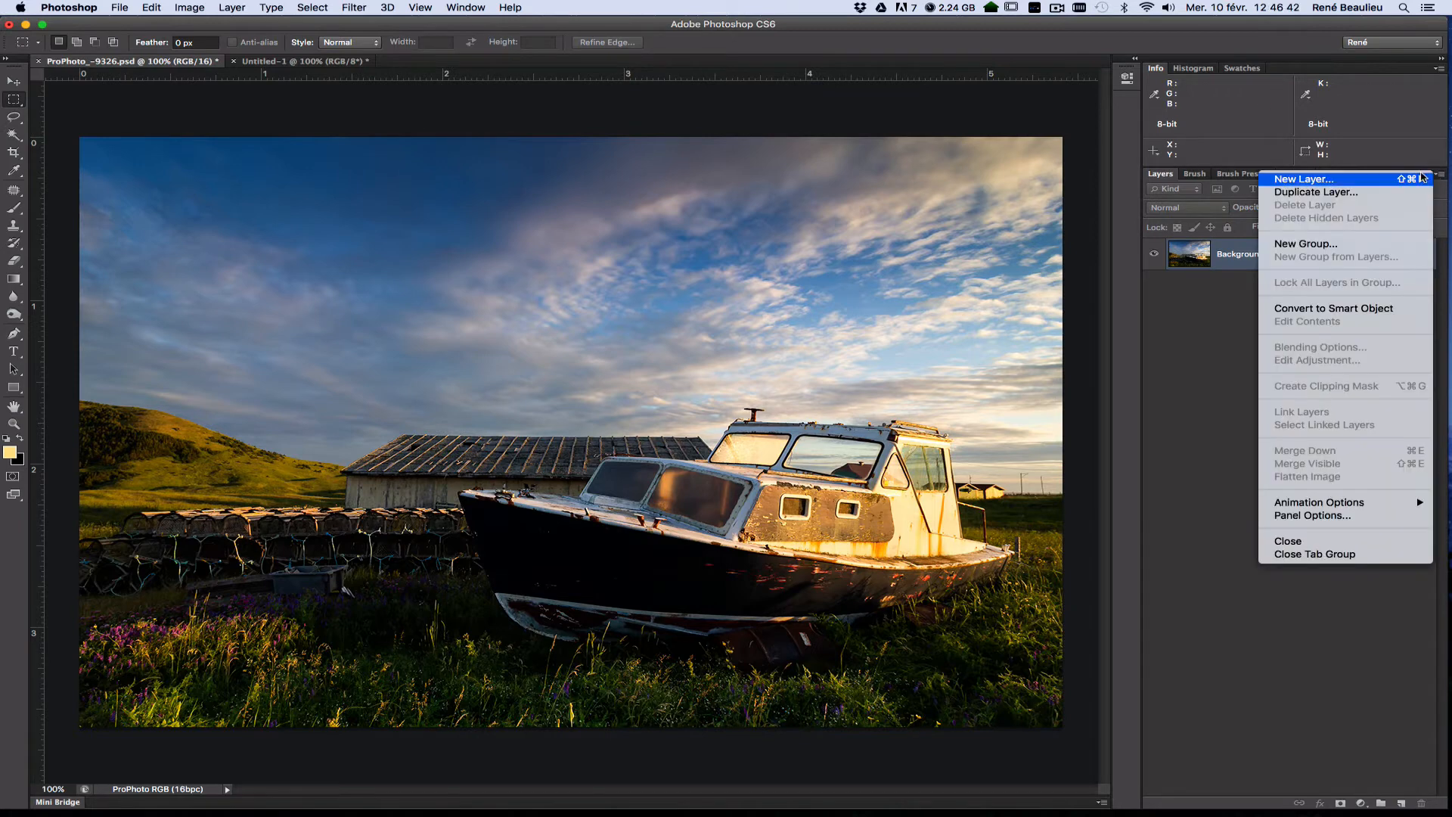
{"action": "left_click", "coordinate": [1305, 182]}
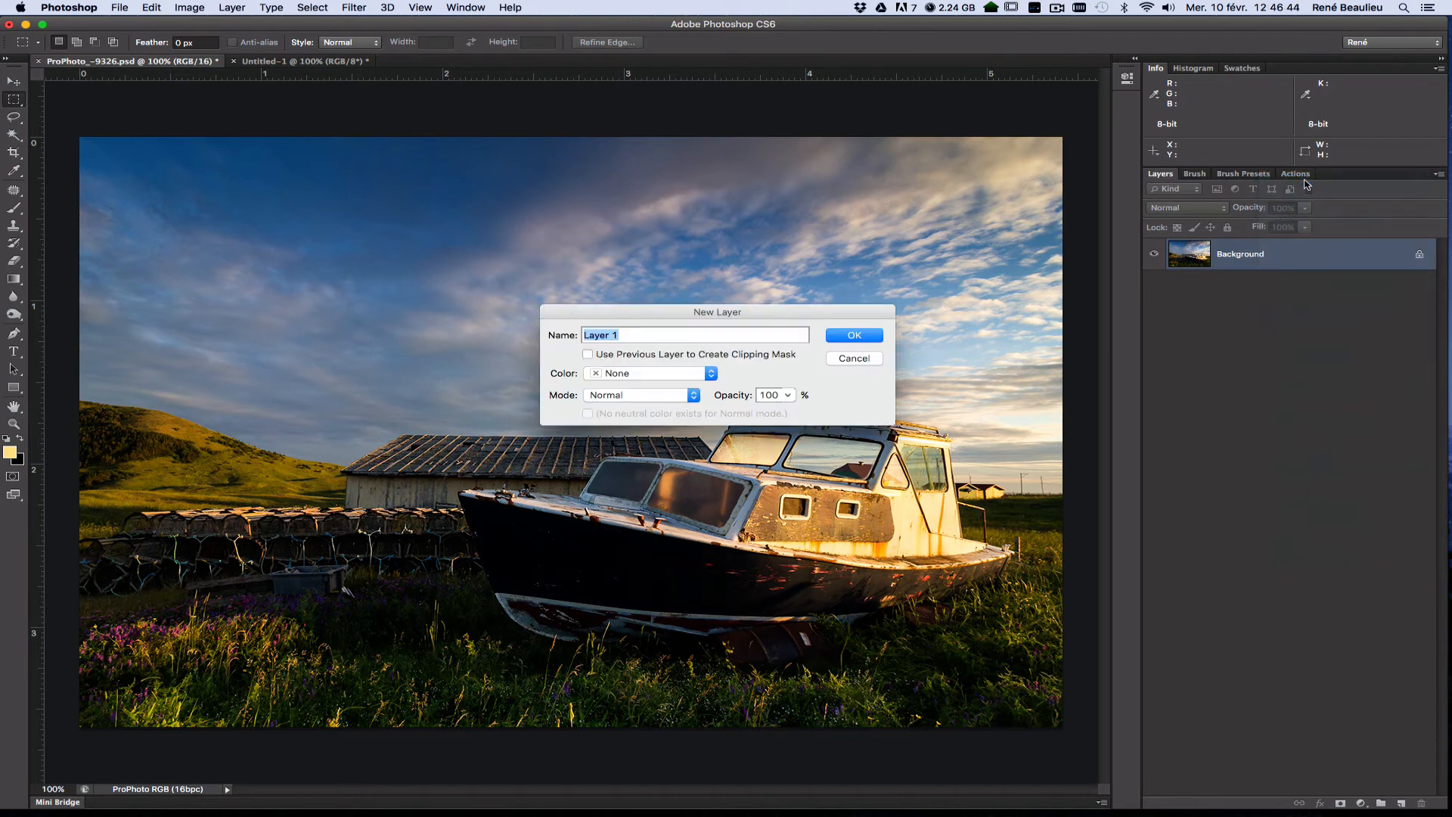
{"action": "left_click", "coordinate": [855, 335]}
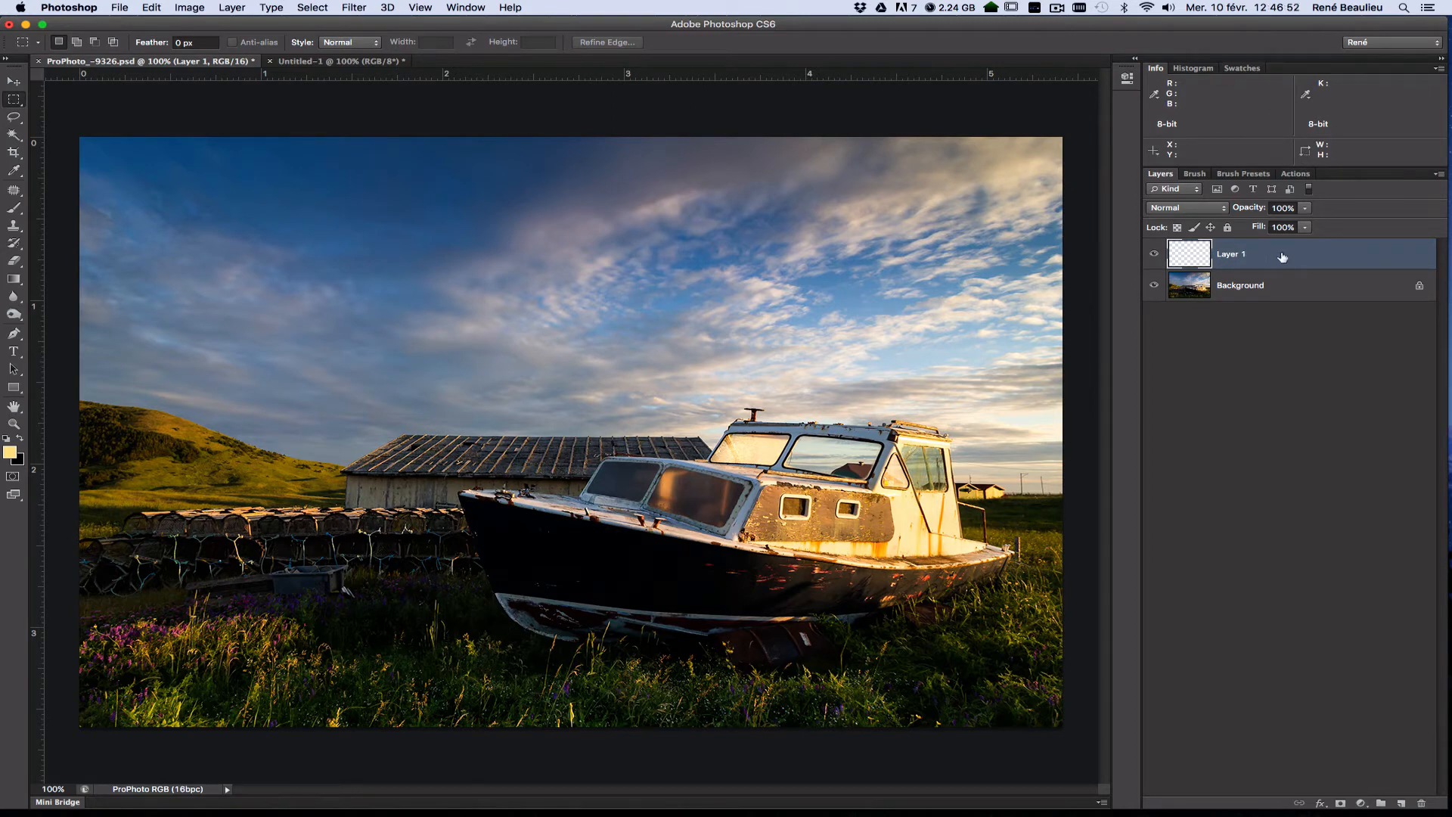
Choose the Brush tool and pick the new RB PHOTOGRAPHE logo brush from the end of the preset list
{"action": "left_click", "coordinate": [13, 210]}
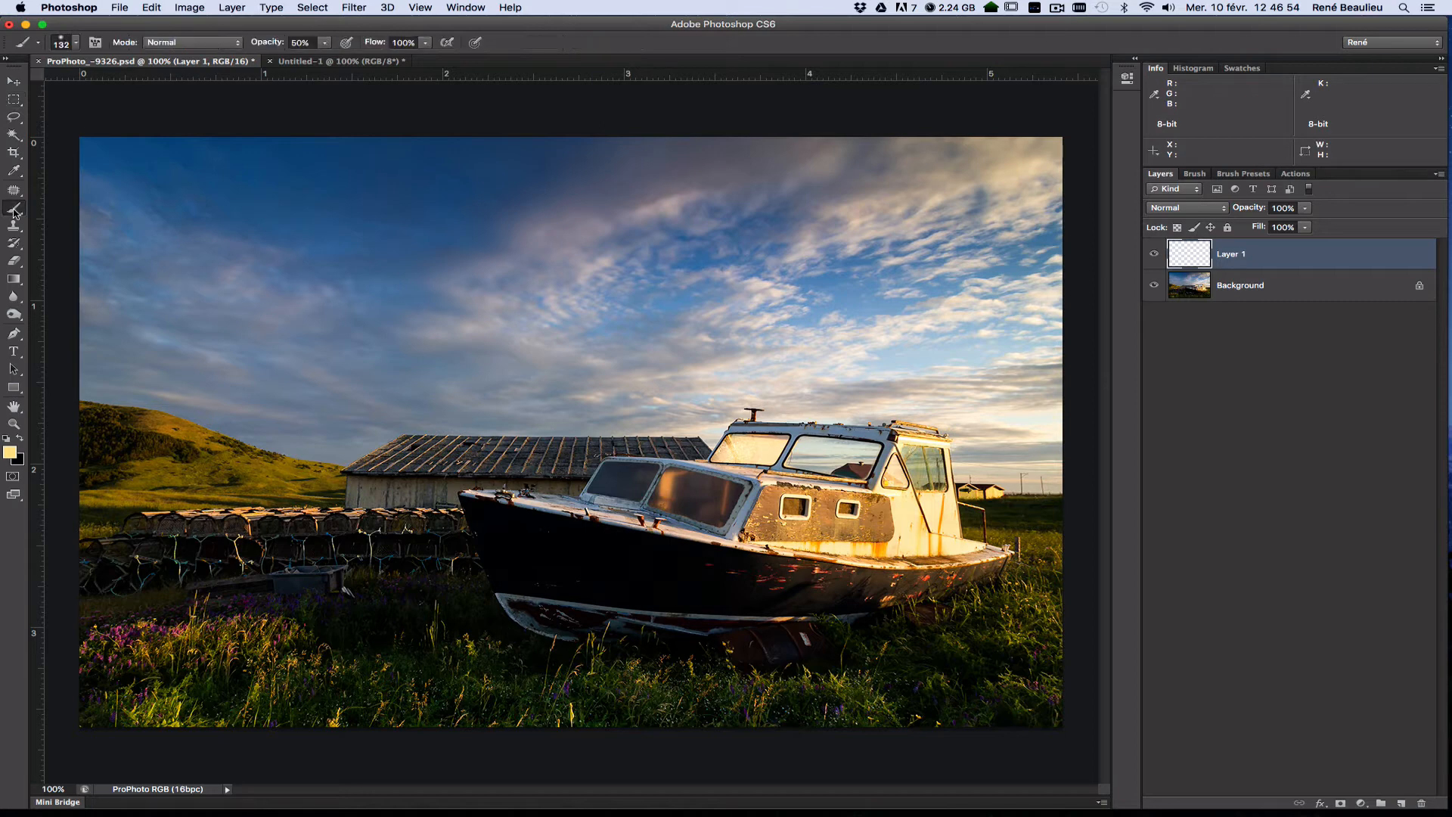
{"action": "left_click", "coordinate": [76, 44]}
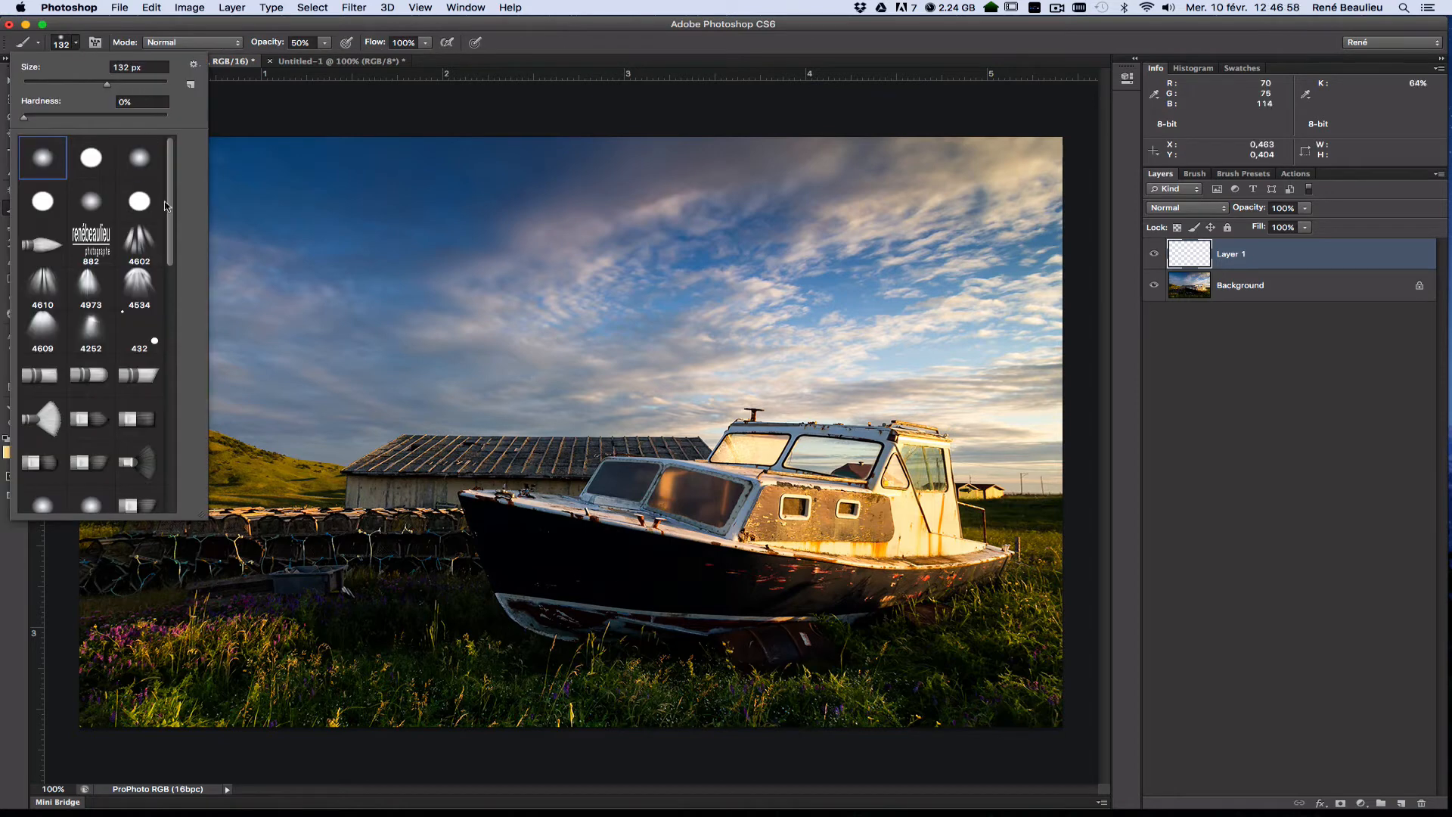
{"action": "left_click_drag", "start_coordinate": [171, 202], "coordinate": [177, 474]}
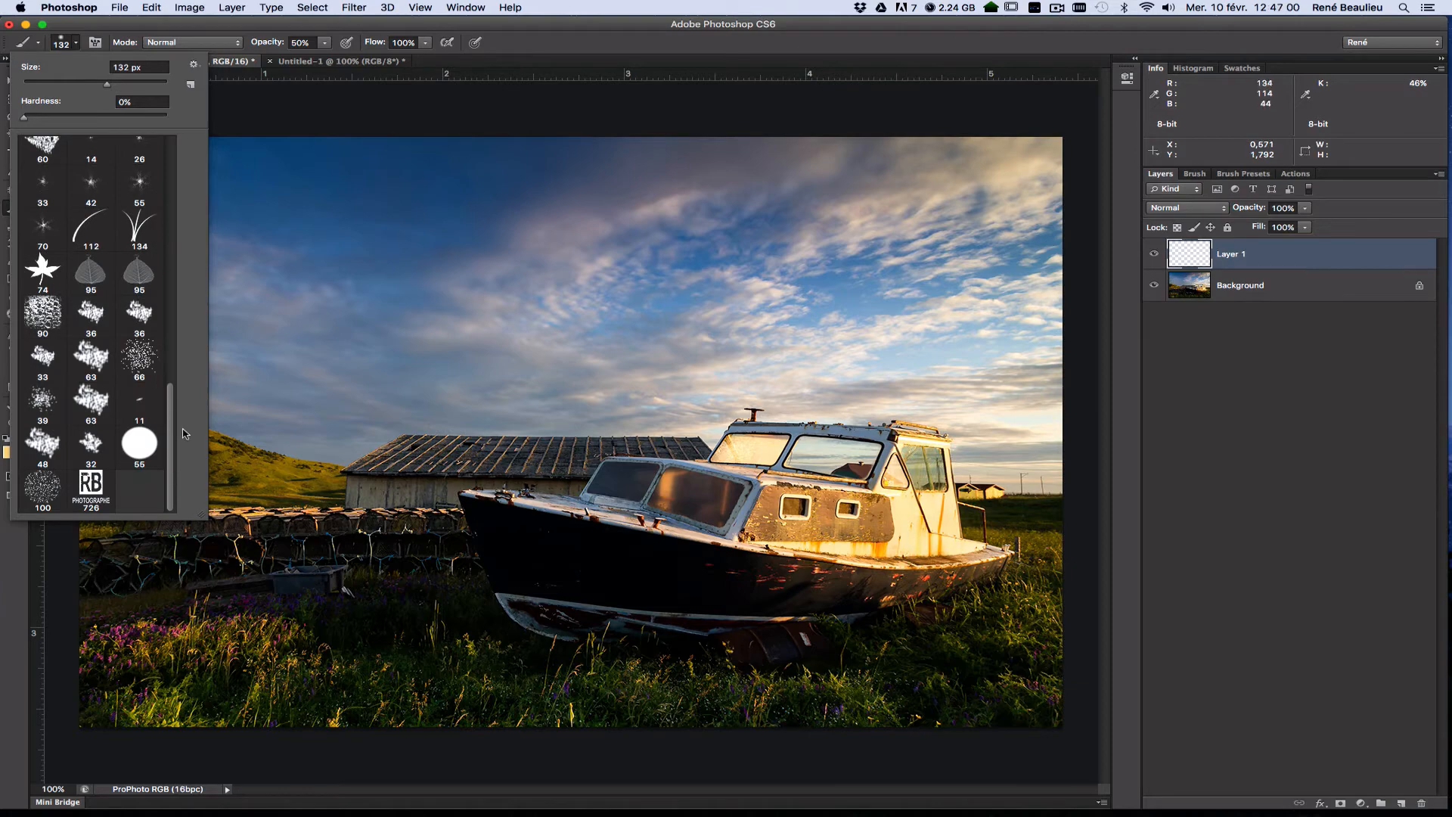
{"action": "left_click", "coordinate": [88, 488]}
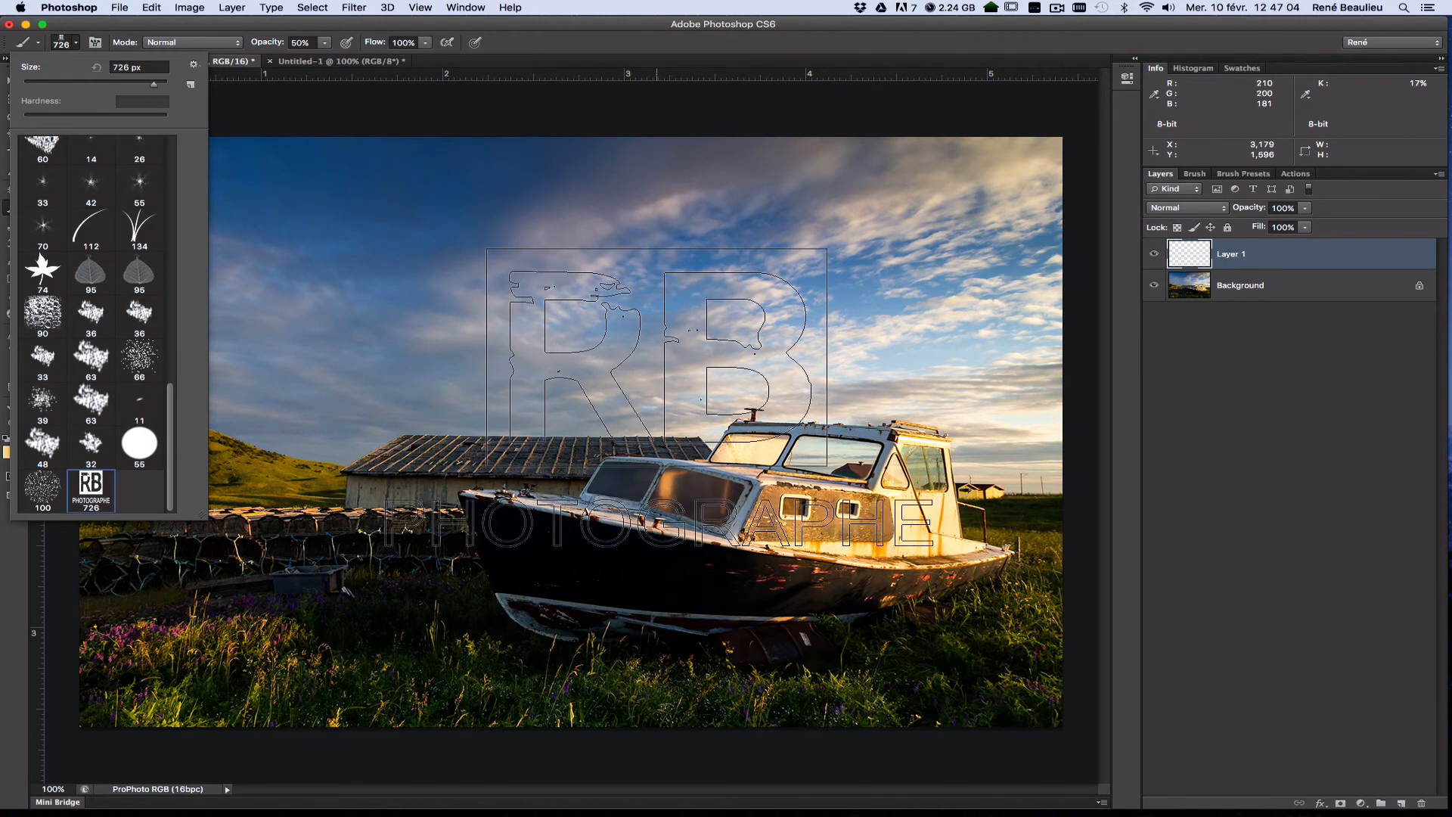
Reduce the logo brush's size to 160 px
{"action": "mouse_move", "coordinate": [661, 397]}
{"action": "left_mouse_down"}
{"action": "mouse_move", "coordinate": [502, 394]}
{"action": "mouse_move", "coordinate": [501, 330]}
{"action": "mouse_move", "coordinate": [465, 325]}
{"action": "left_mouse_up"}
{"action": "left_click", "coordinate": [76, 43]}
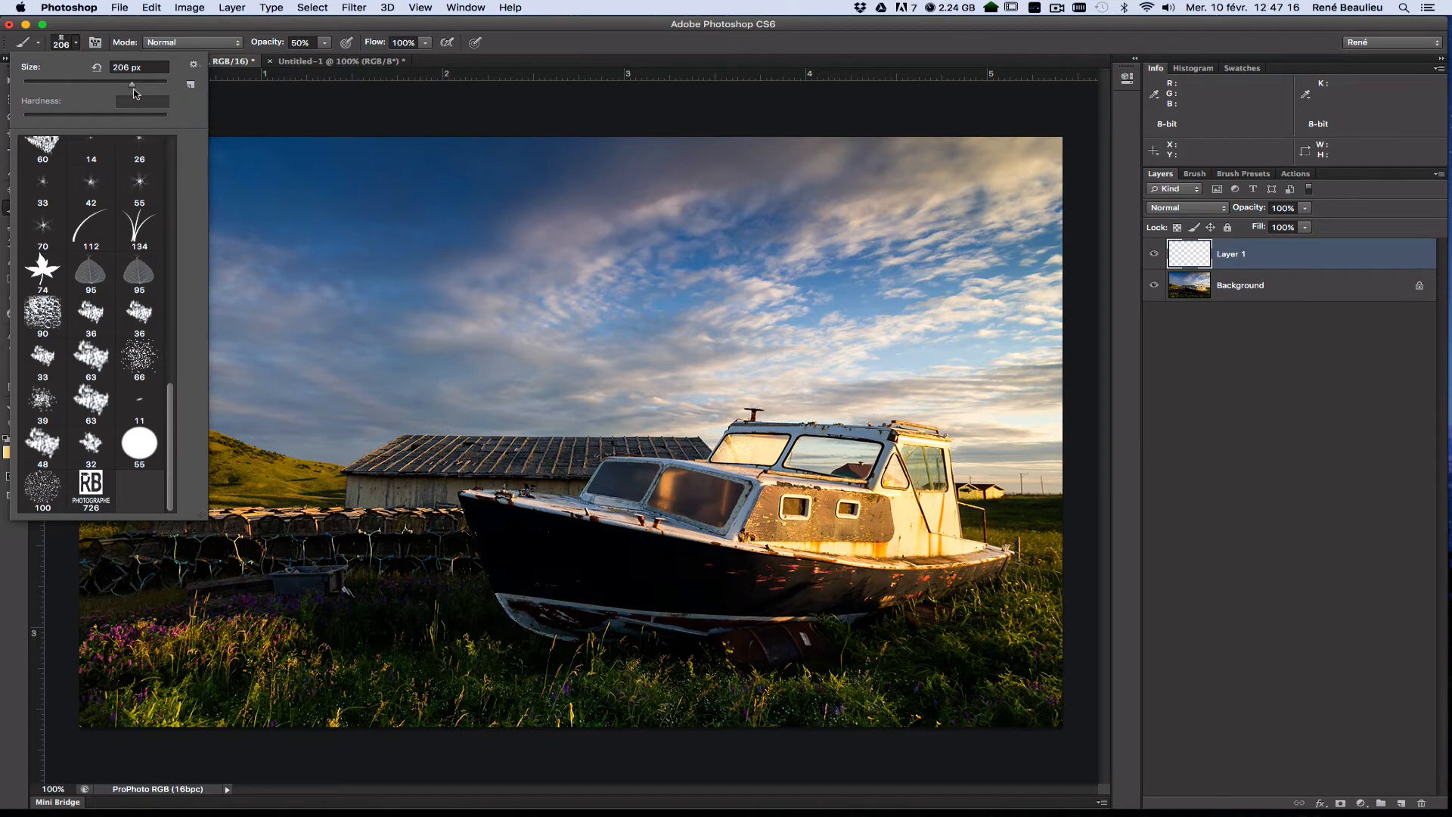
{"action": "left_click_drag", "start_coordinate": [133, 84], "coordinate": [98, 87]}
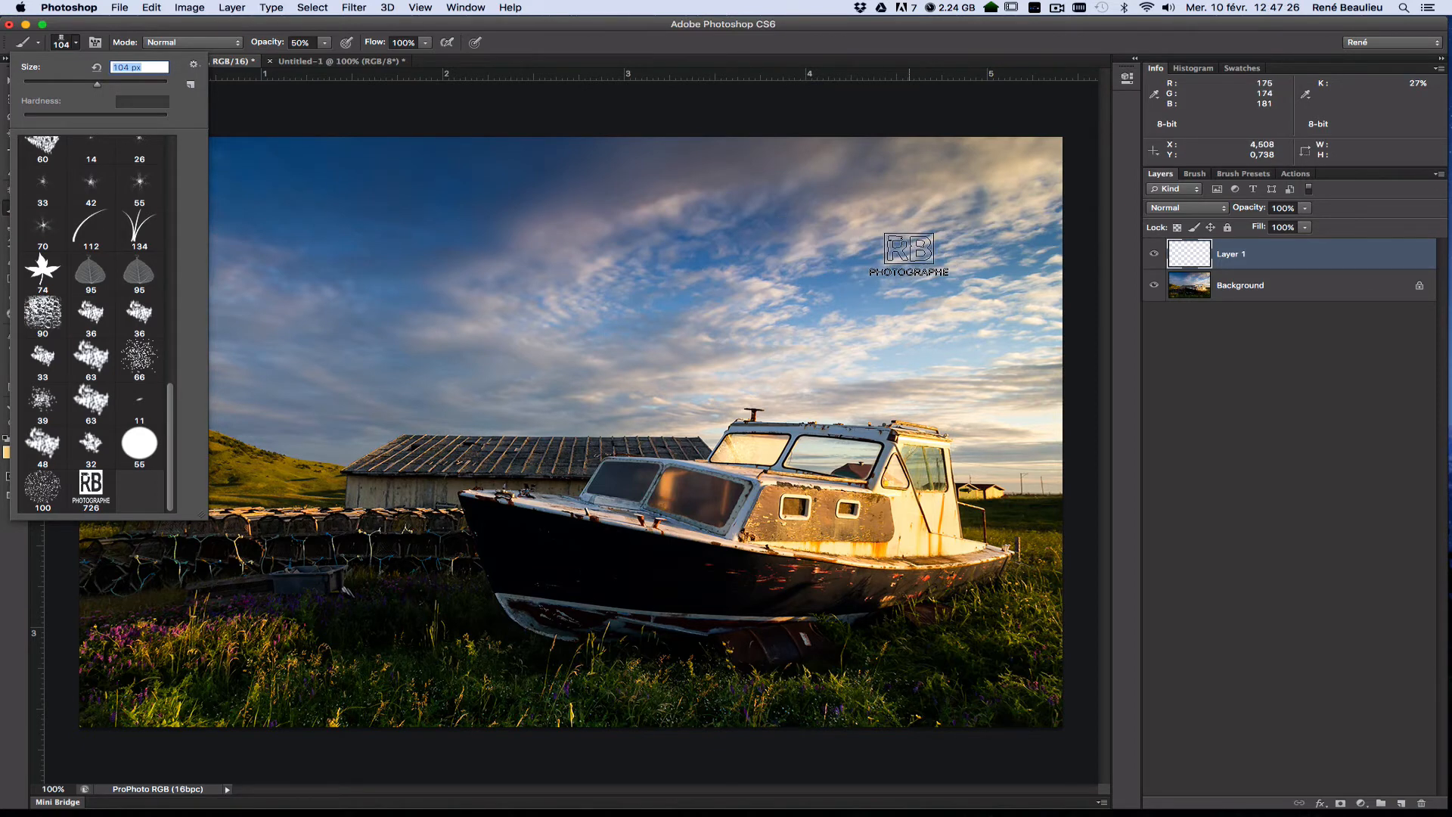
{"action": "left_click", "coordinate": [536, 60]}
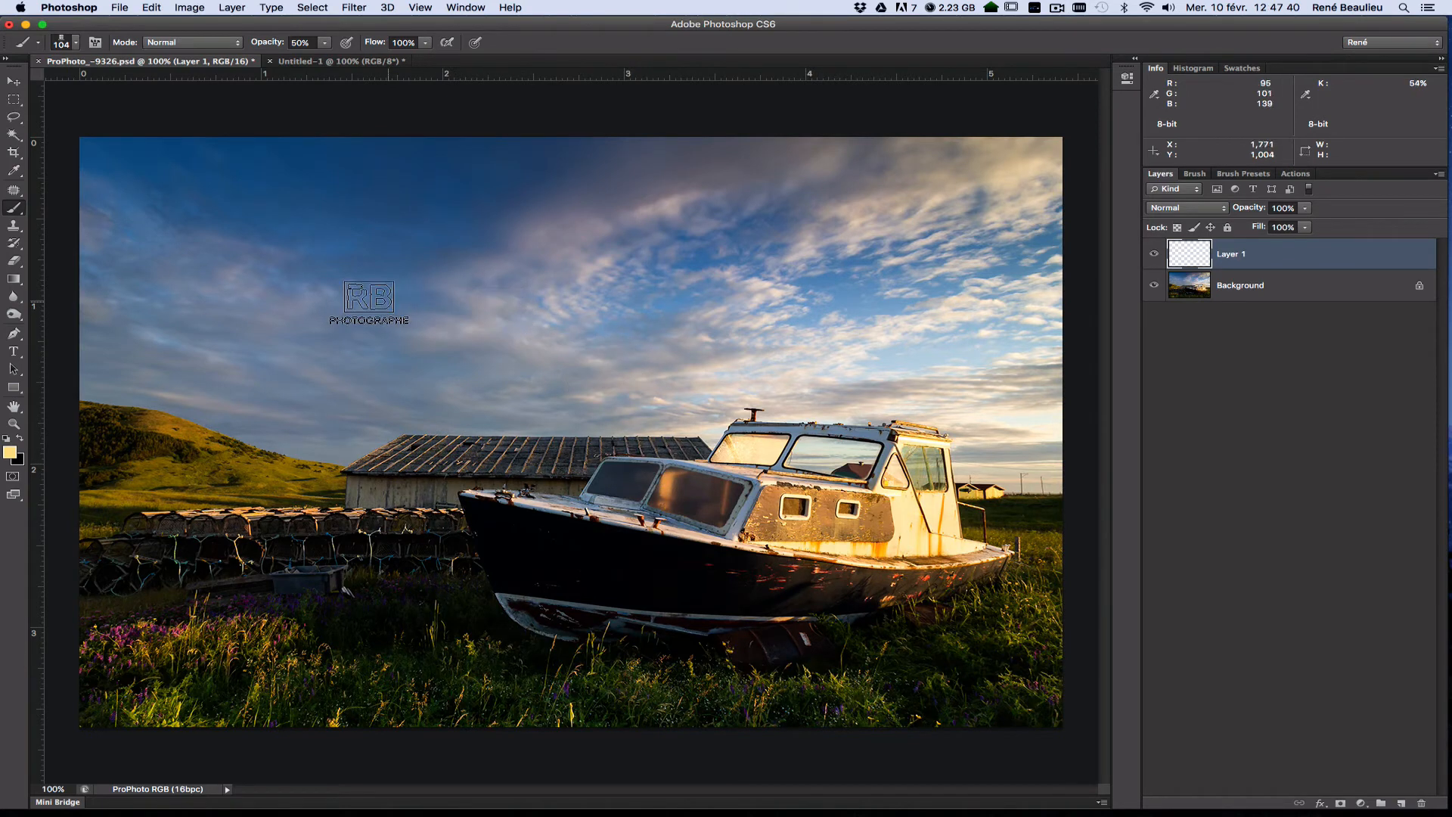
{"action": "left_click_drag", "start_coordinate": [367, 303], "coordinate": [384, 306]}
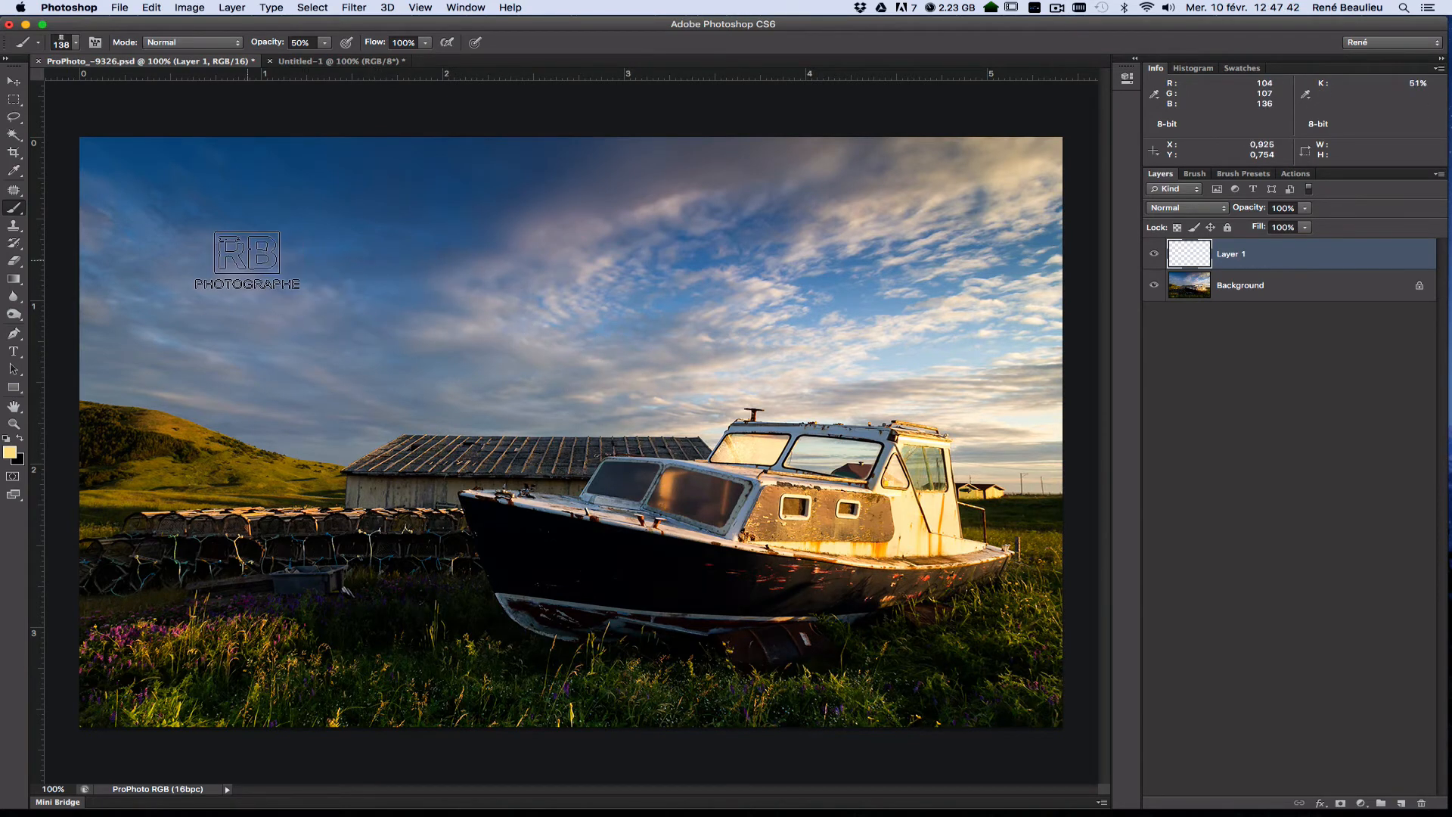
{"action": "left_click_drag", "start_coordinate": [242, 285], "coordinate": [253, 286]}
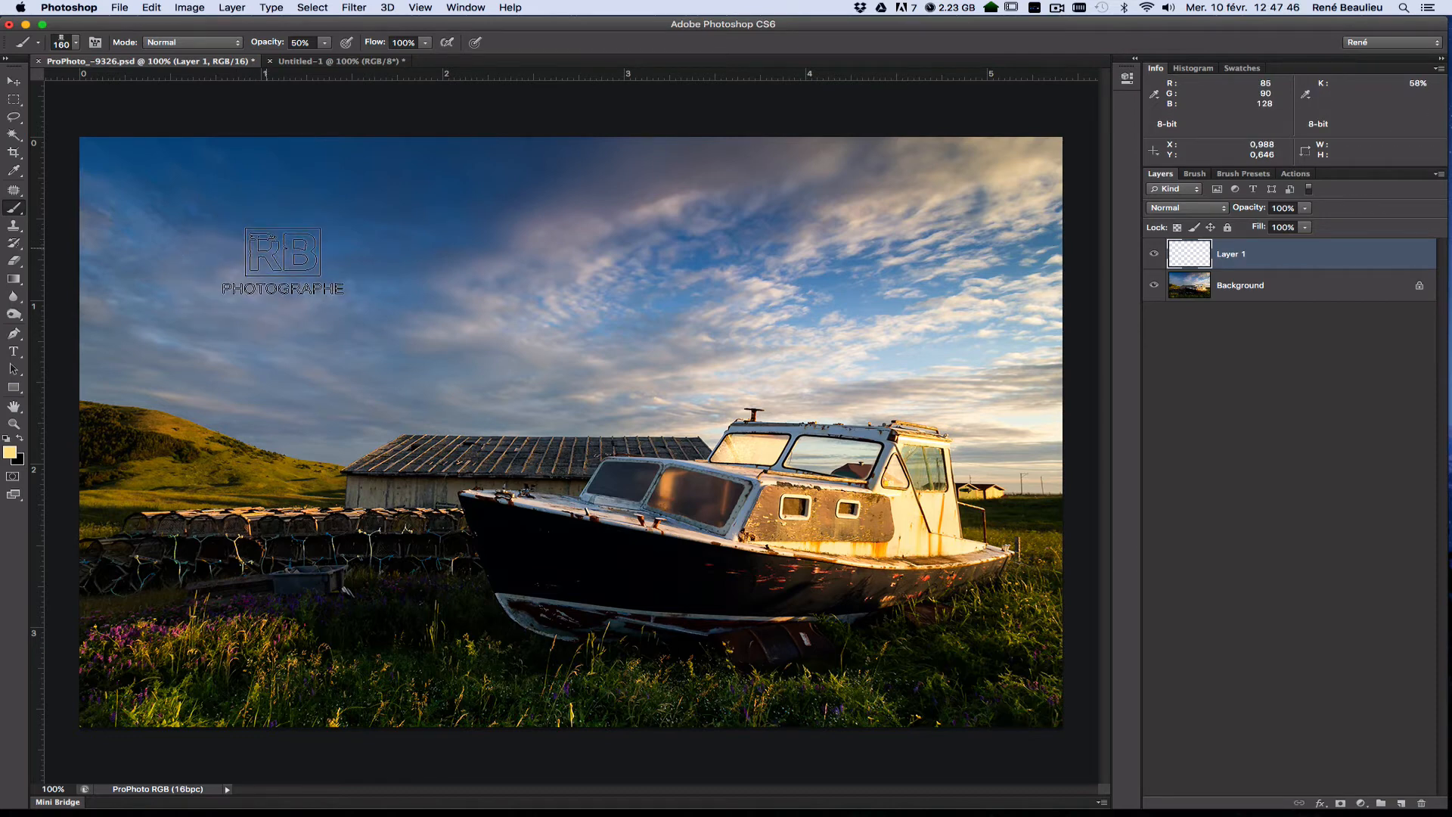
Set the foreground colour to white and stamp the logo once in the upper-left sky of the photo on Layer 1
{"action": "key", "text": "d"}
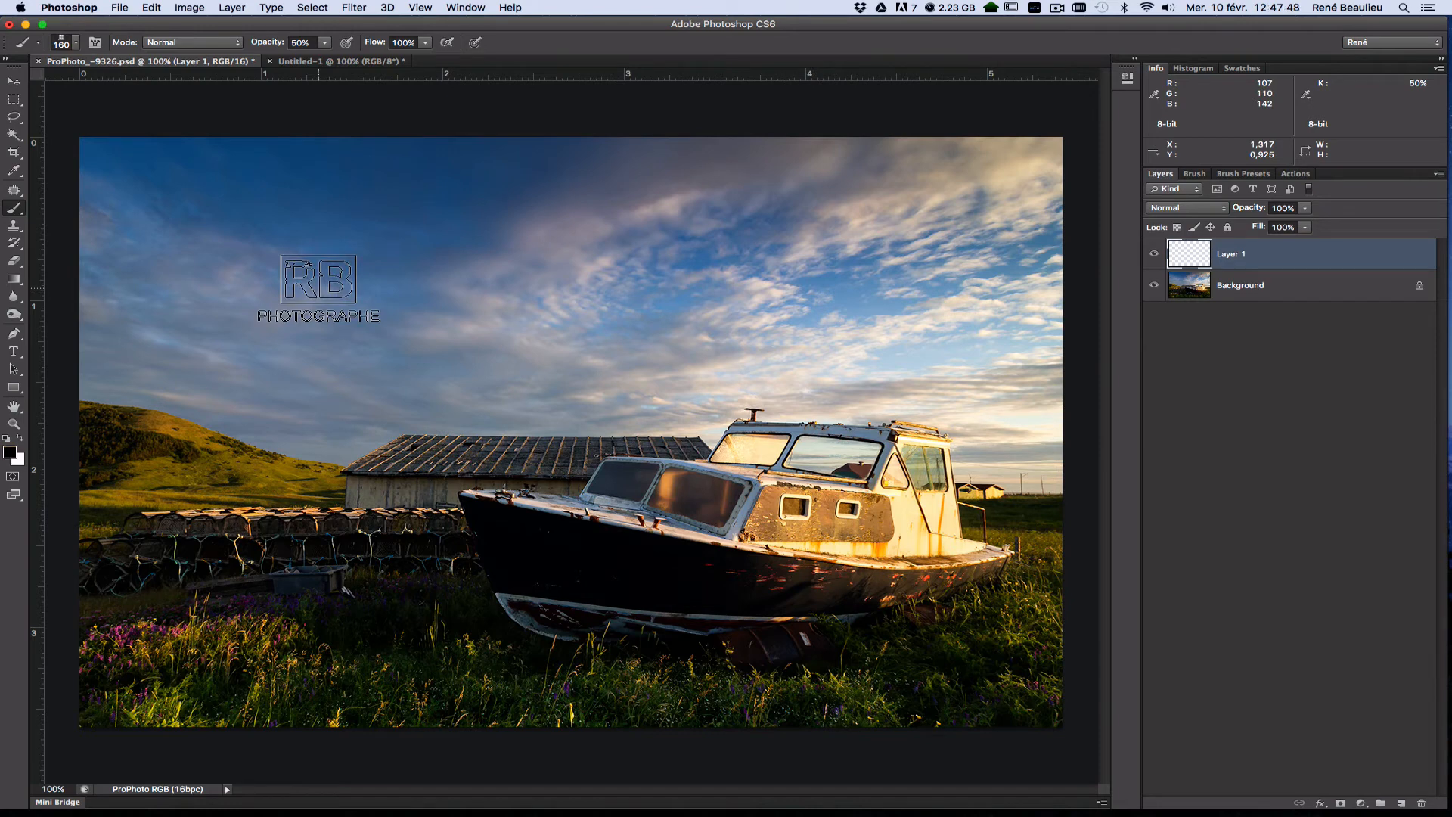
{"action": "key", "text": "x"}
{"action": "left_click", "coordinate": [227, 236]}
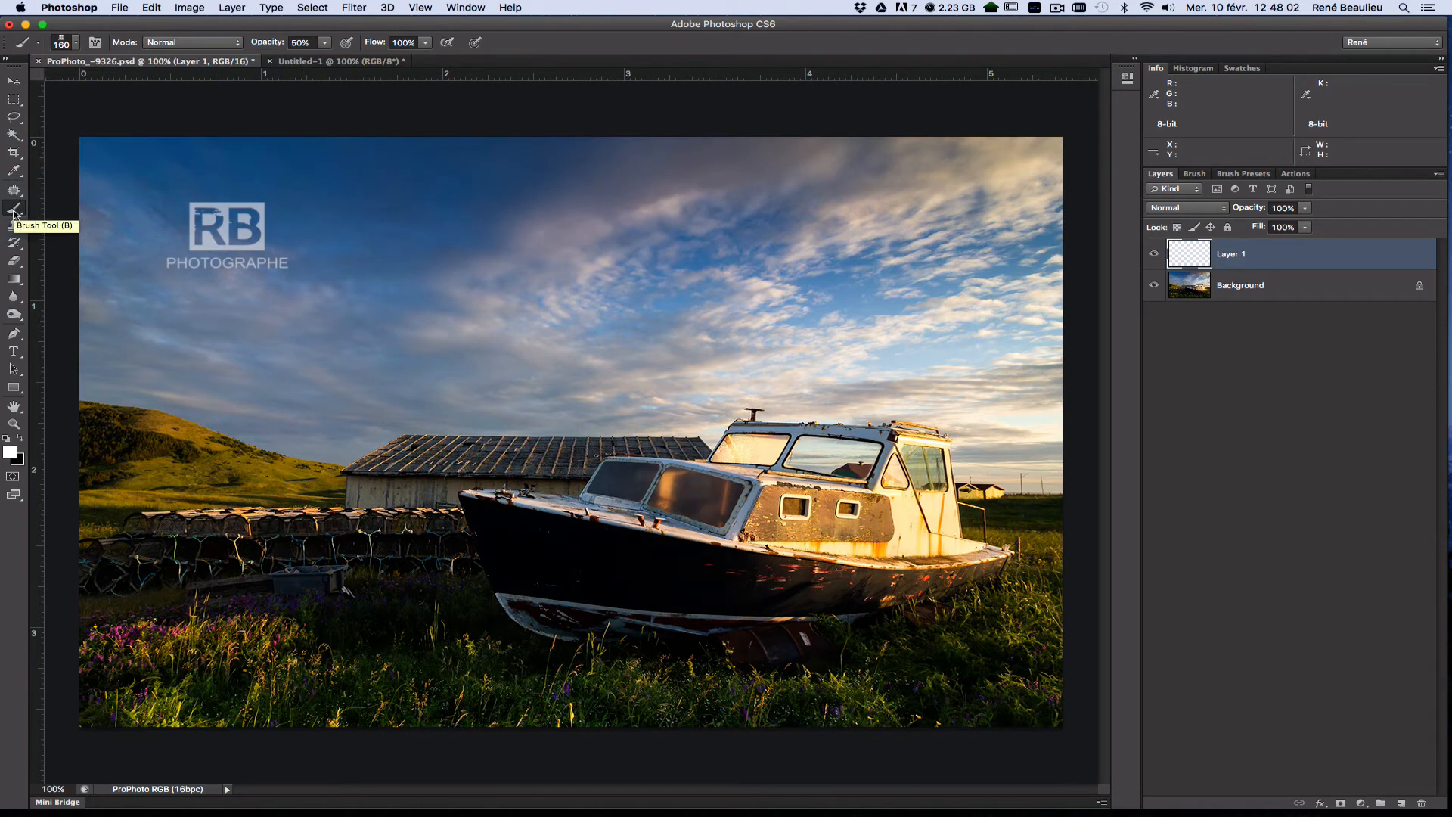
Set the brush opacity to 100% and clear the semi-transparent logo from Layer 1, leaving no selection active
{"action": "left_click", "coordinate": [326, 46]}
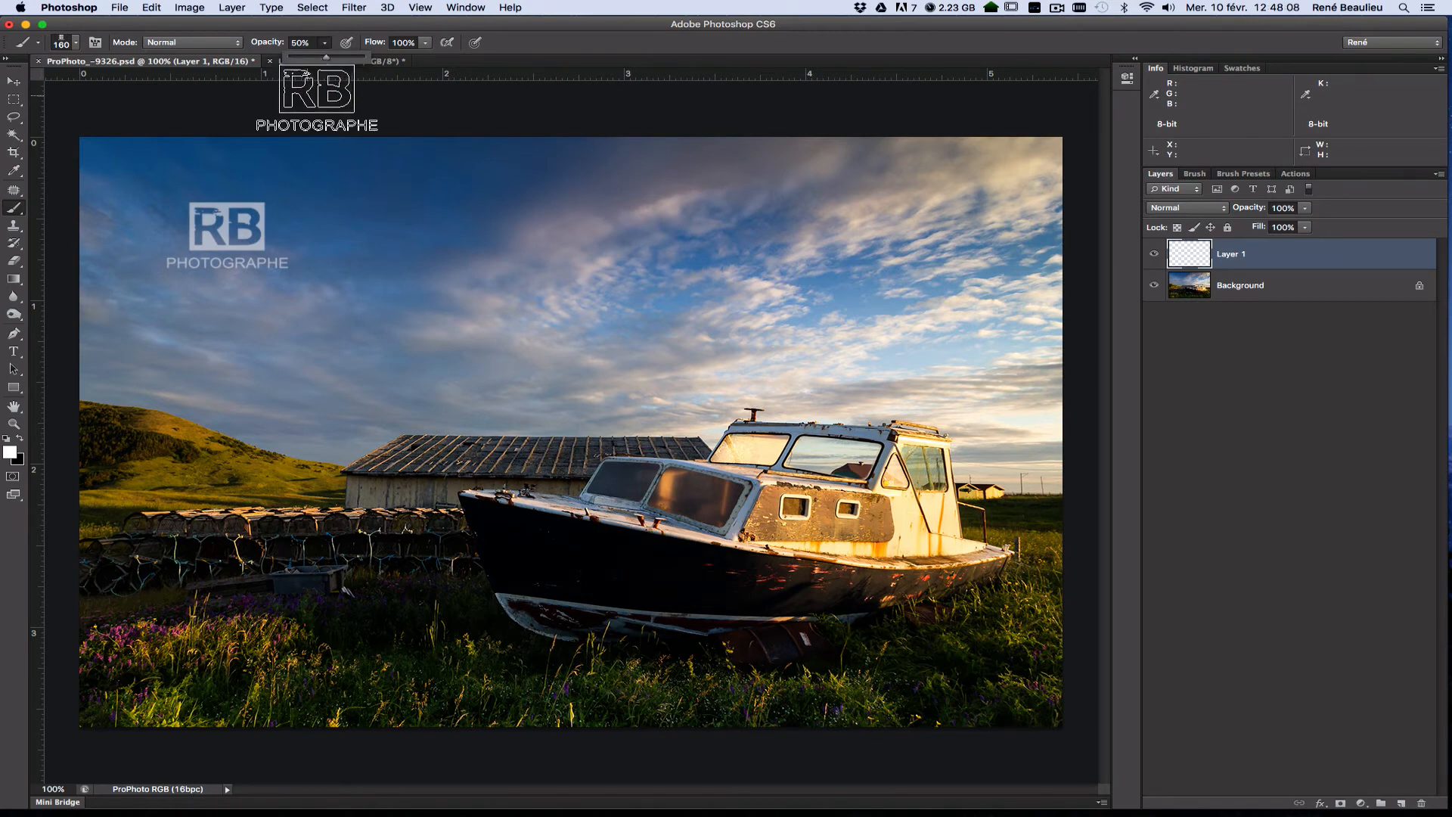
{"action": "left_click_drag", "start_coordinate": [327, 60], "coordinate": [381, 60]}
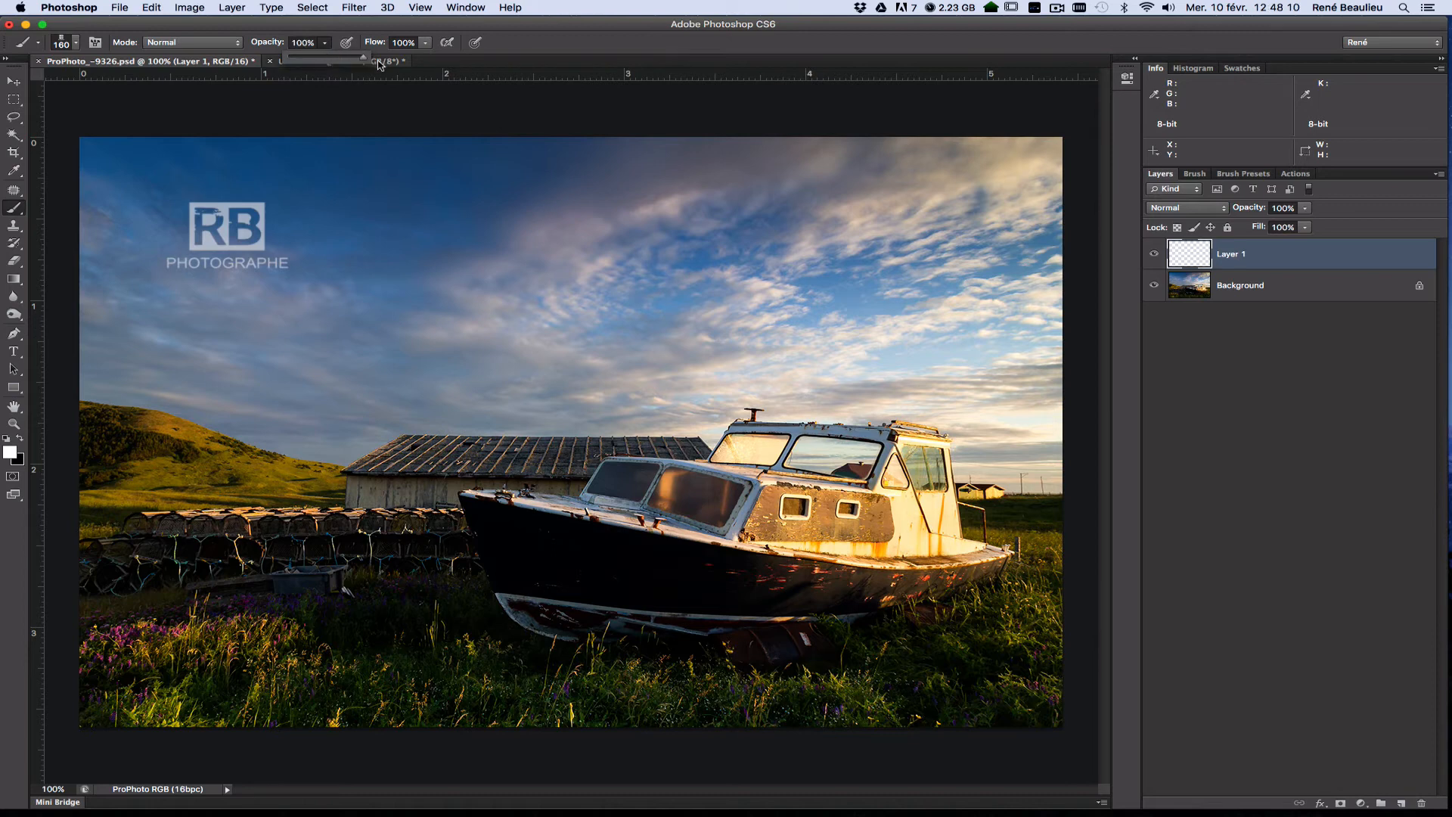
{"action": "key", "text": "super+a"}
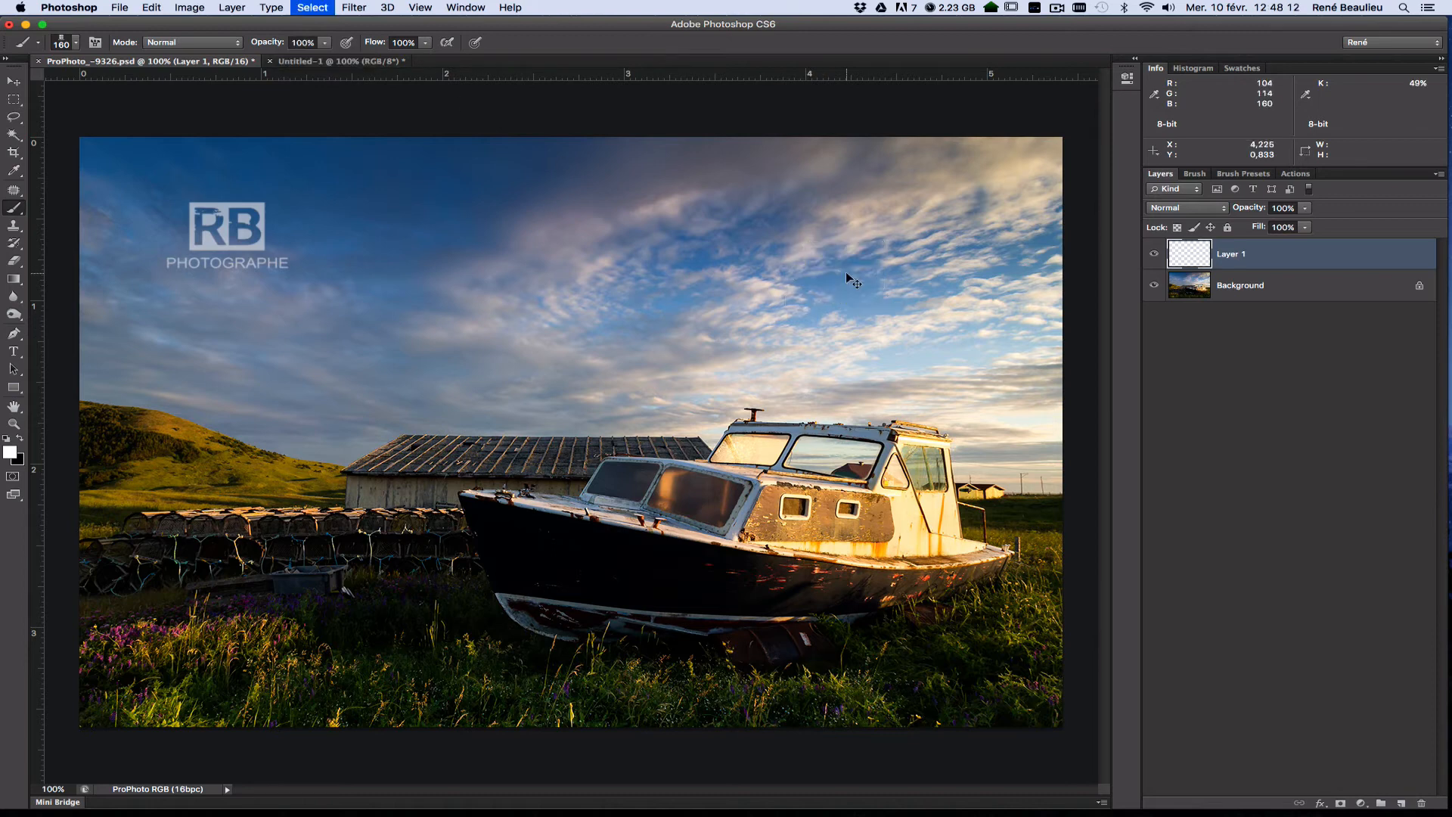
{"action": "key", "text": "Delete"}
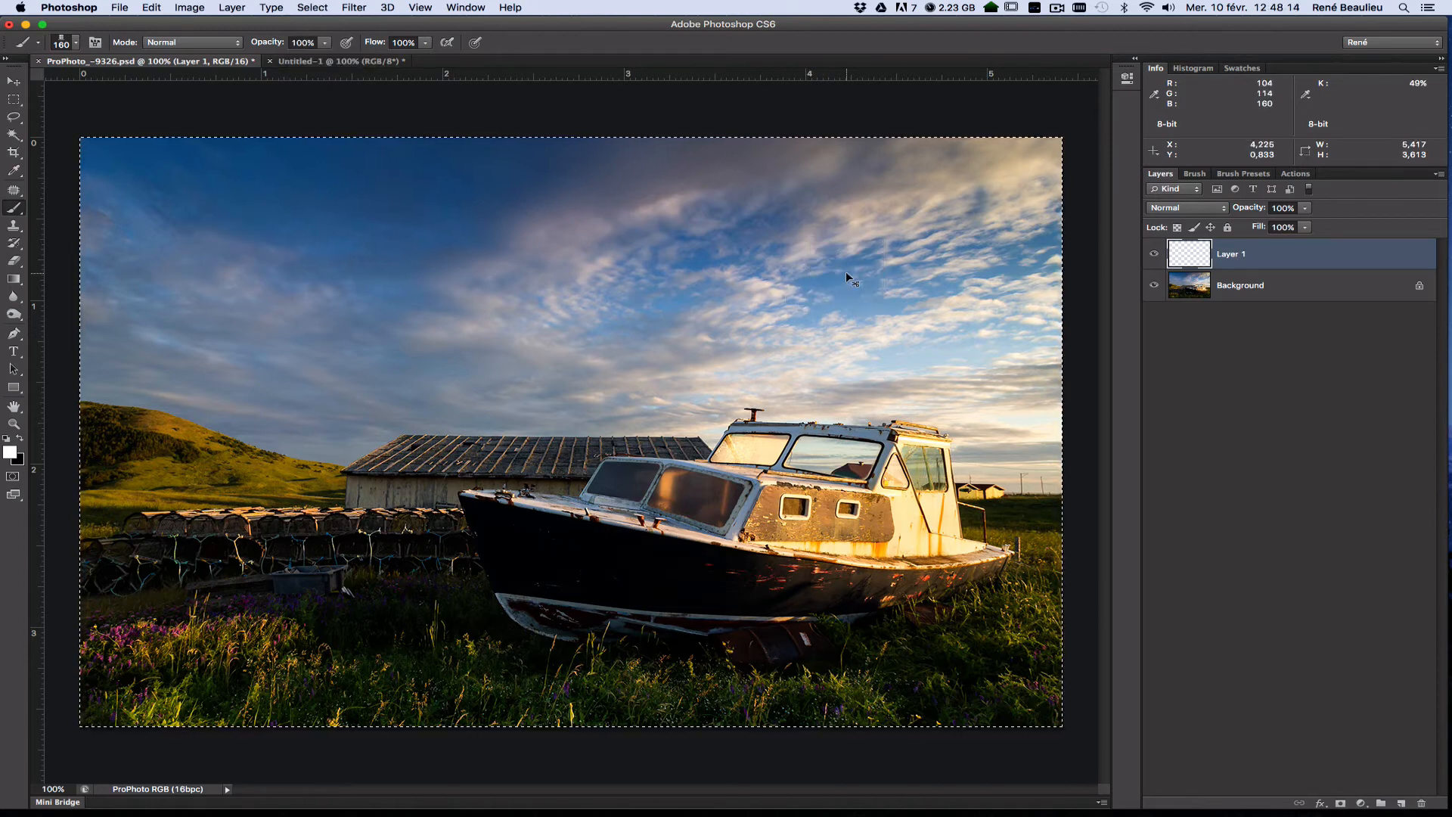
{"action": "key", "text": "super+d"}
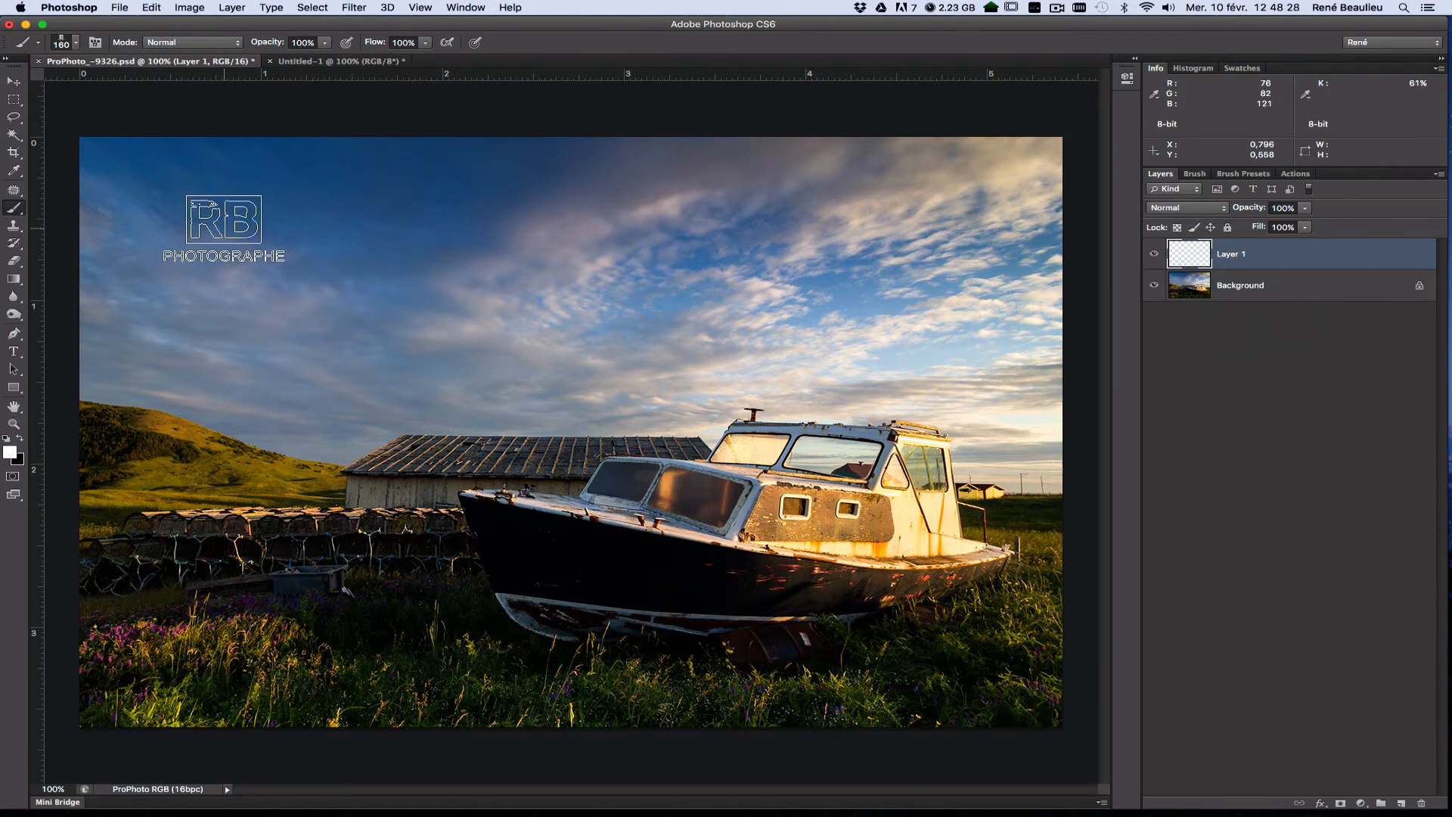
Try stamping the full-opacity logo and painting a continuous trail of logos across the photo, then clear Layer 1
{"action": "left_click", "coordinate": [224, 229]}
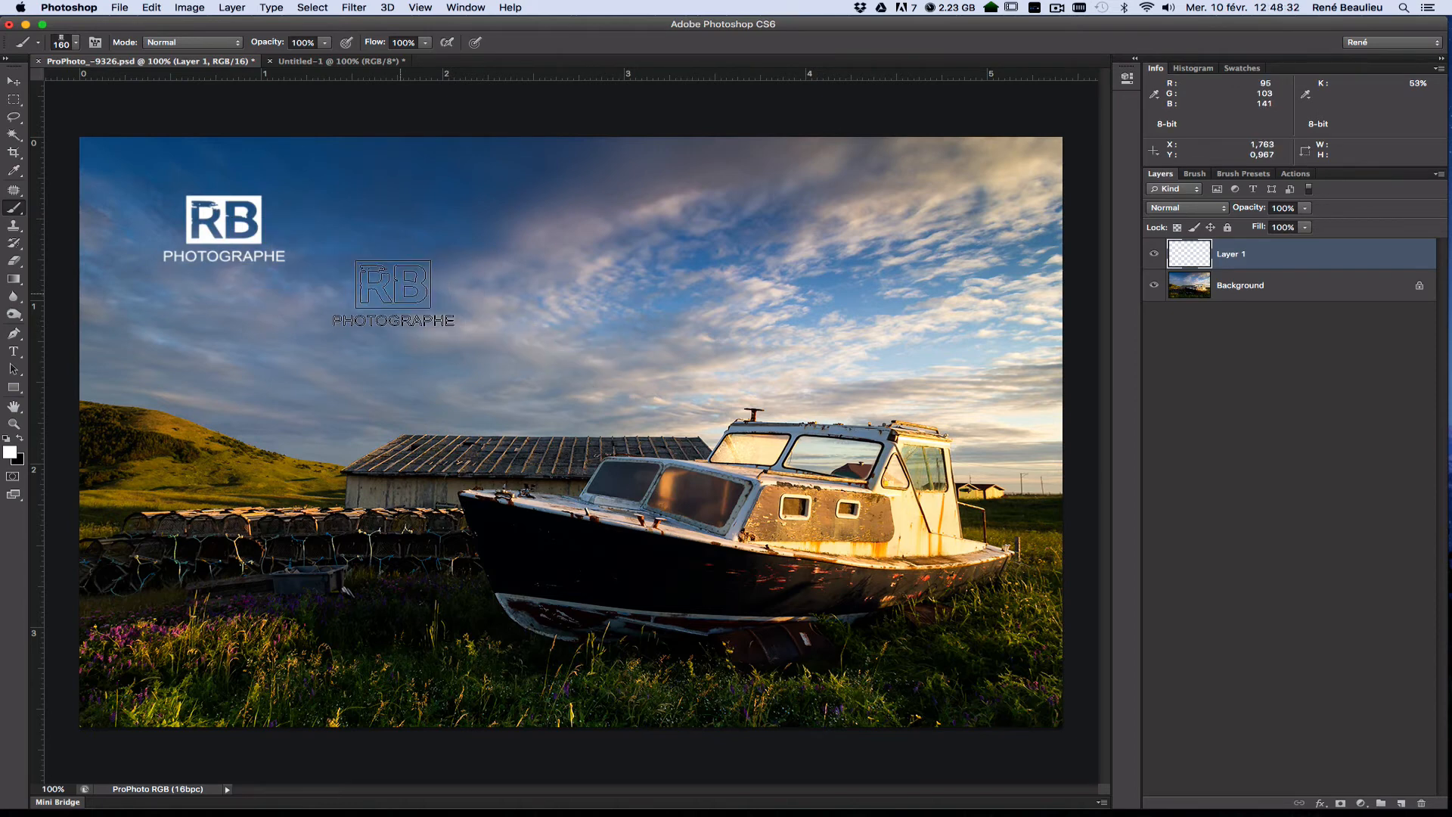
{"action": "mouse_move", "coordinate": [388, 282]}
{"action": "left_mouse_down"}
{"action": "mouse_move", "coordinate": [455, 287]}
{"action": "mouse_move", "coordinate": [565, 319]}
{"action": "mouse_move", "coordinate": [703, 296]}
{"action": "mouse_move", "coordinate": [843, 353]}
{"action": "mouse_move", "coordinate": [871, 319]}
{"action": "mouse_move", "coordinate": [664, 249]}
{"action": "mouse_move", "coordinate": [576, 259]}
{"action": "mouse_move", "coordinate": [426, 397]}
{"action": "mouse_move", "coordinate": [318, 412]}
{"action": "mouse_move", "coordinate": [307, 343]}
{"action": "mouse_move", "coordinate": [440, 332]}
{"action": "mouse_move", "coordinate": [528, 391]}
{"action": "mouse_move", "coordinate": [628, 427]}
{"action": "mouse_move", "coordinate": [725, 423]}
{"action": "mouse_move", "coordinate": [796, 448]}
{"action": "mouse_move", "coordinate": [837, 570]}
{"action": "mouse_move", "coordinate": [681, 610]}
{"action": "mouse_move", "coordinate": [512, 550]}
{"action": "mouse_move", "coordinate": [392, 472]}
{"action": "mouse_move", "coordinate": [301, 461]}
{"action": "mouse_move", "coordinate": [367, 436]}
{"action": "left_mouse_up"}
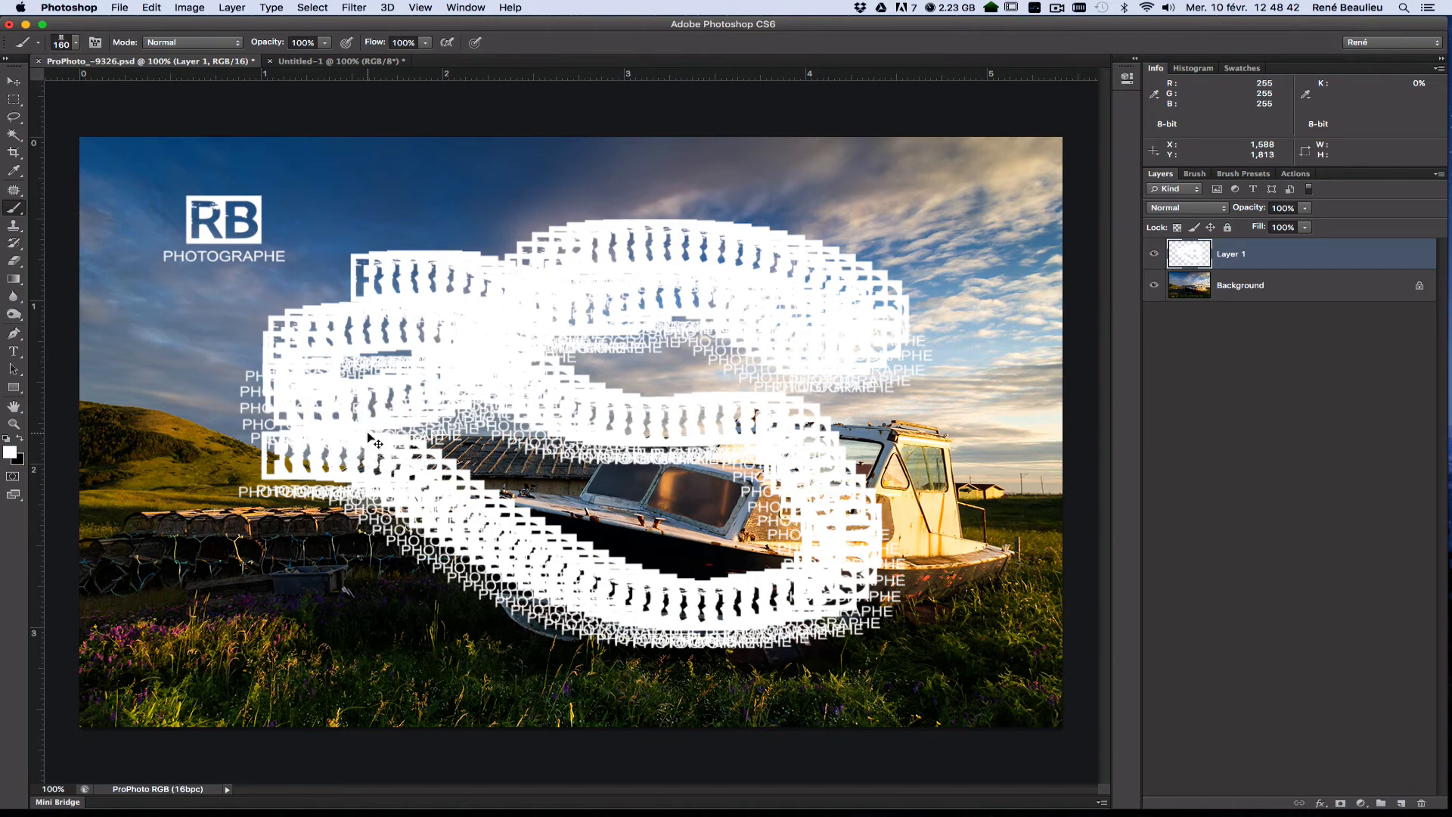
{"action": "key", "text": "super+a"}
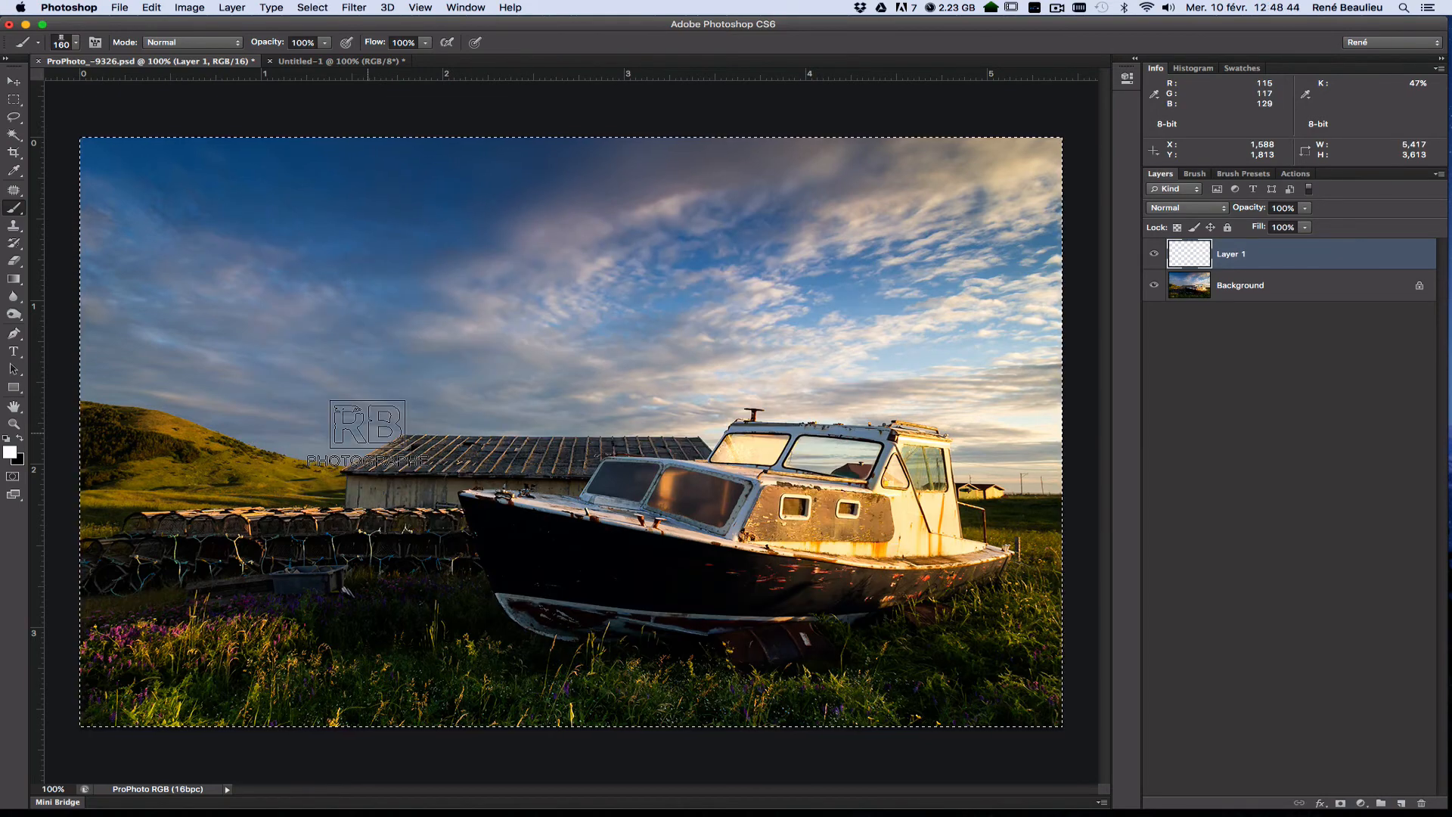
{"action": "key", "text": "super+d"}
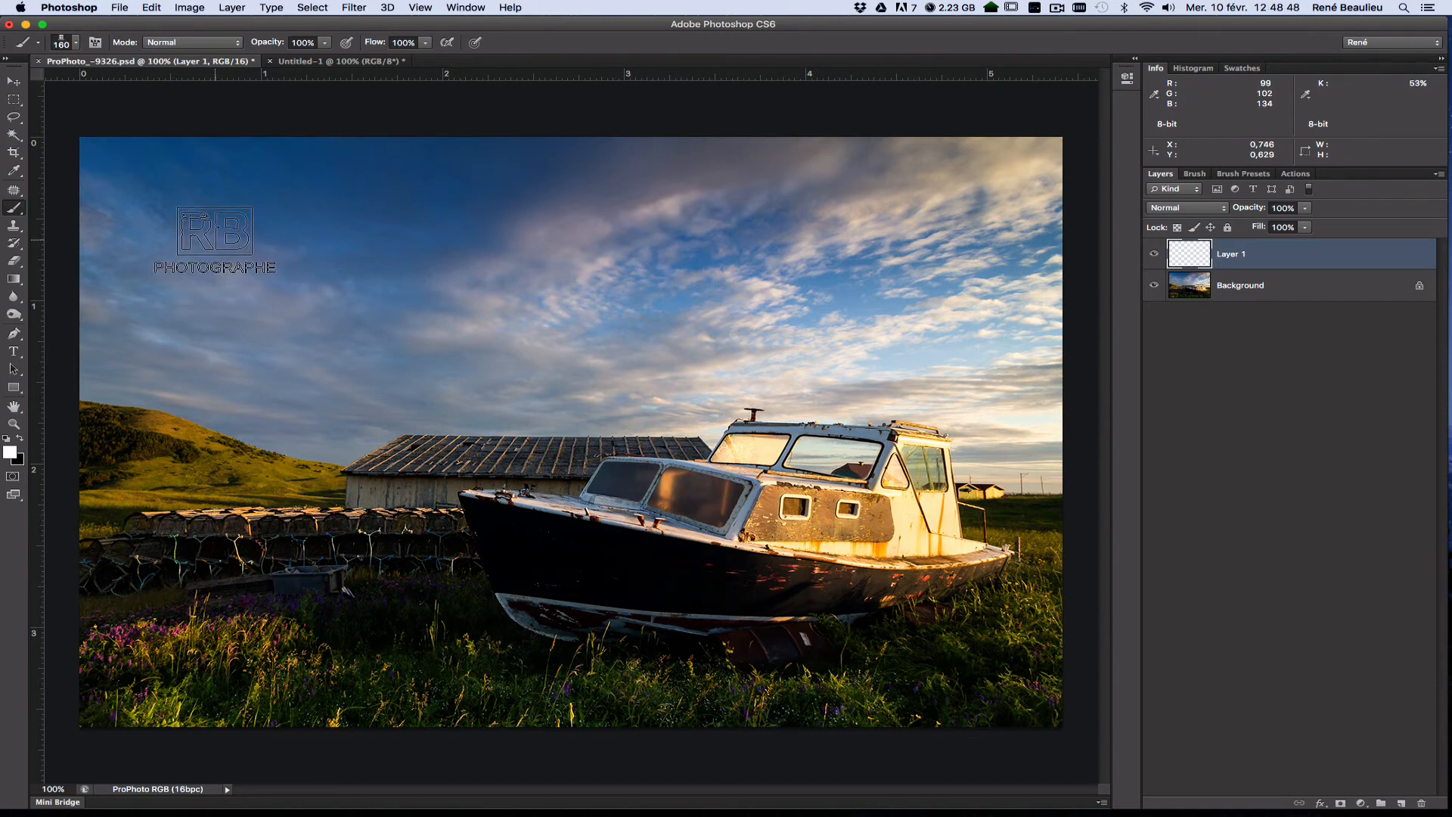
Stamp the white logo once in the upper-left sky on Layer 1 and nudge it slightly with the Move tool
{"action": "left_click", "coordinate": [215, 240]}
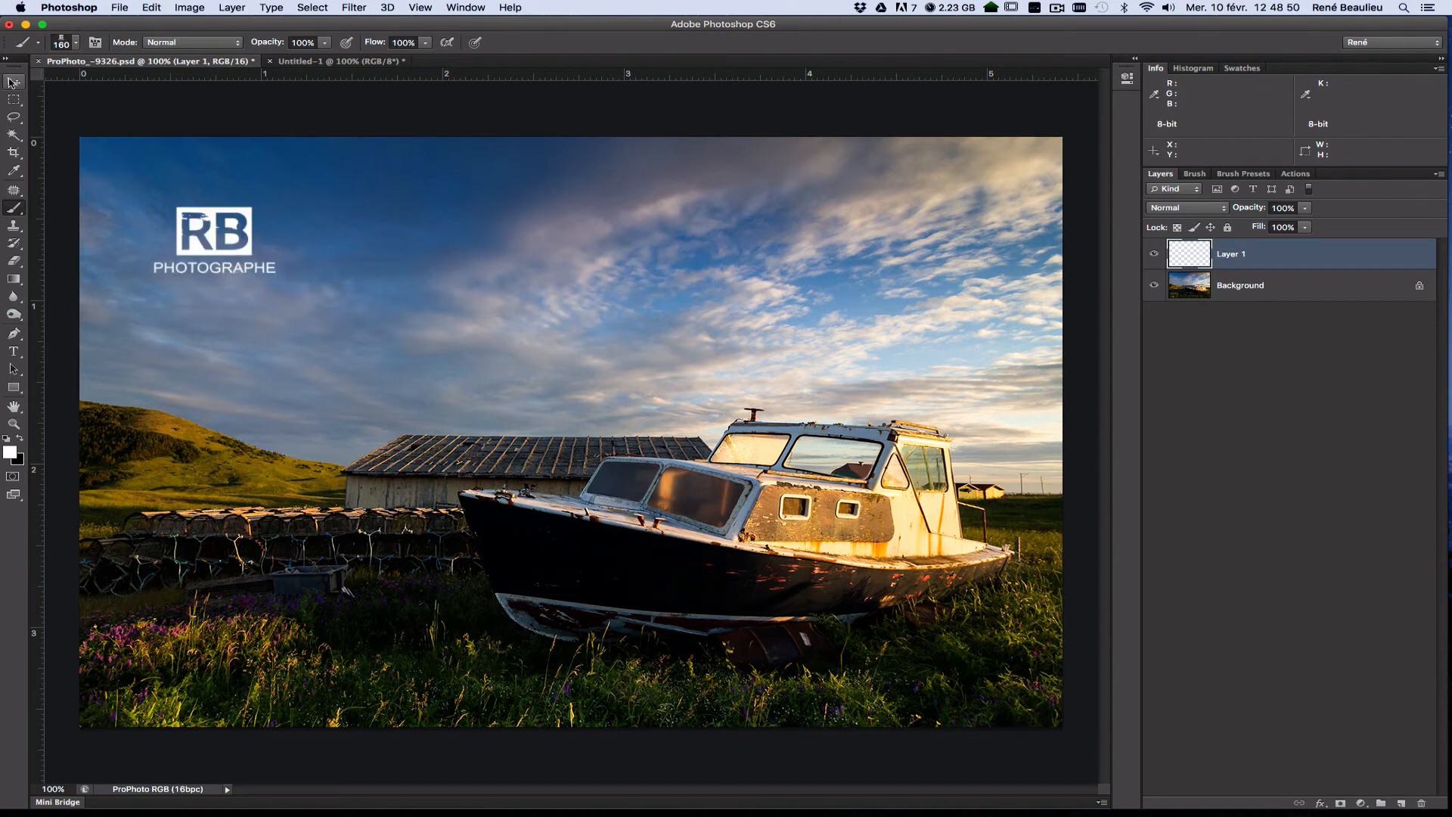
{"action": "left_click", "coordinate": [14, 81]}
{"action": "mouse_move", "coordinate": [242, 257]}
{"action": "left_mouse_down"}
{"action": "mouse_move", "coordinate": [288, 286]}
{"action": "mouse_move", "coordinate": [710, 335]}
{"action": "mouse_move", "coordinate": [891, 249]}
{"action": "mouse_move", "coordinate": [924, 321]}
{"action": "mouse_move", "coordinate": [359, 266]}
{"action": "mouse_move", "coordinate": [296, 342]}
{"action": "mouse_move", "coordinate": [373, 438]}
{"action": "mouse_move", "coordinate": [752, 269]}
{"action": "mouse_move", "coordinate": [901, 302]}
{"action": "mouse_move", "coordinate": [407, 281]}
{"action": "mouse_move", "coordinate": [203, 359]}
{"action": "mouse_move", "coordinate": [249, 453]}
{"action": "mouse_move", "coordinate": [174, 440]}
{"action": "mouse_move", "coordinate": [241, 260]}
{"action": "left_mouse_up"}
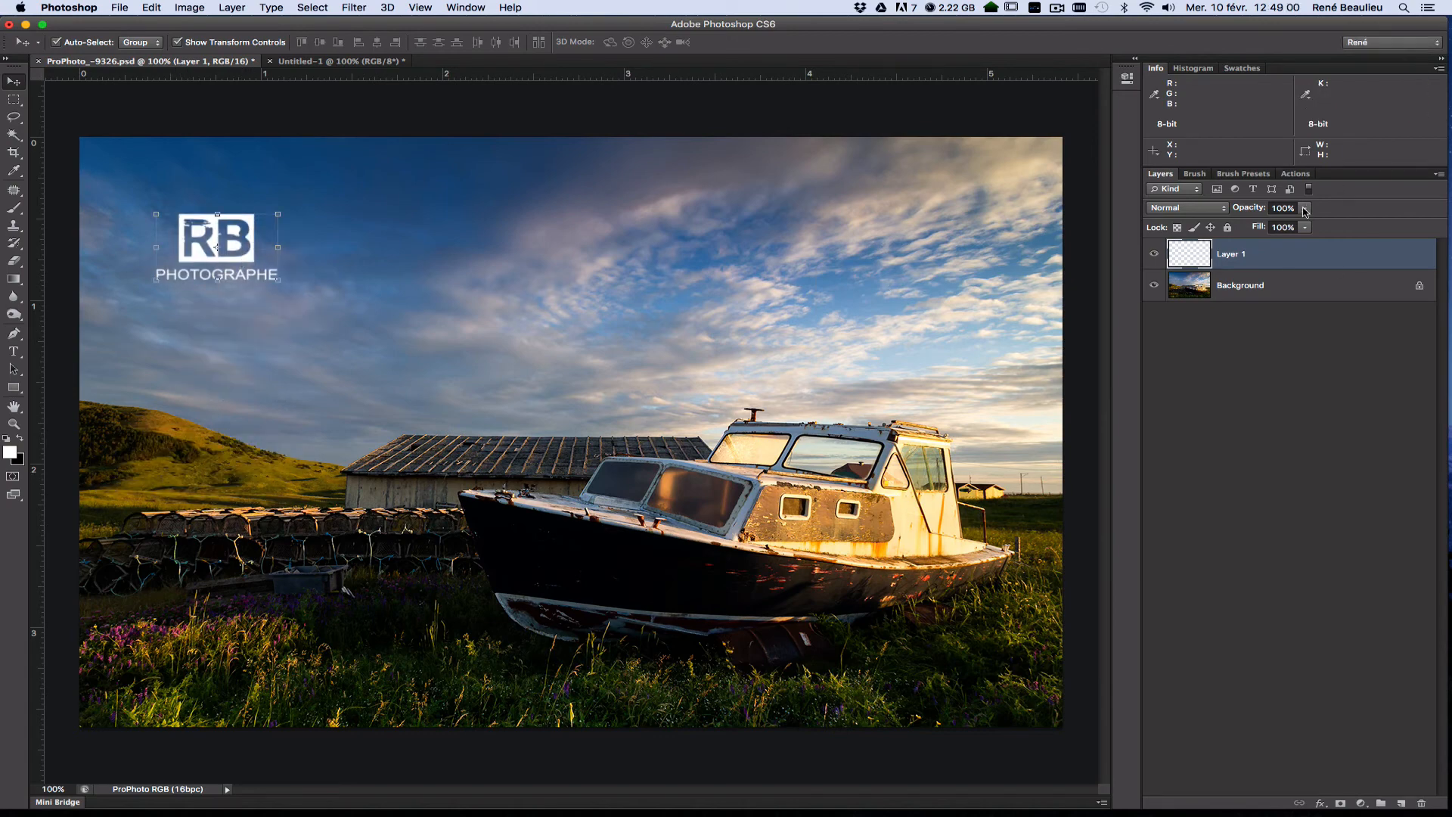
Lower the opacity of Layer 1 with the logo to 45%
{"action": "left_click", "coordinate": [1305, 227]}
{"action": "left_click_drag", "start_coordinate": [1308, 226], "coordinate": [1269, 226]}
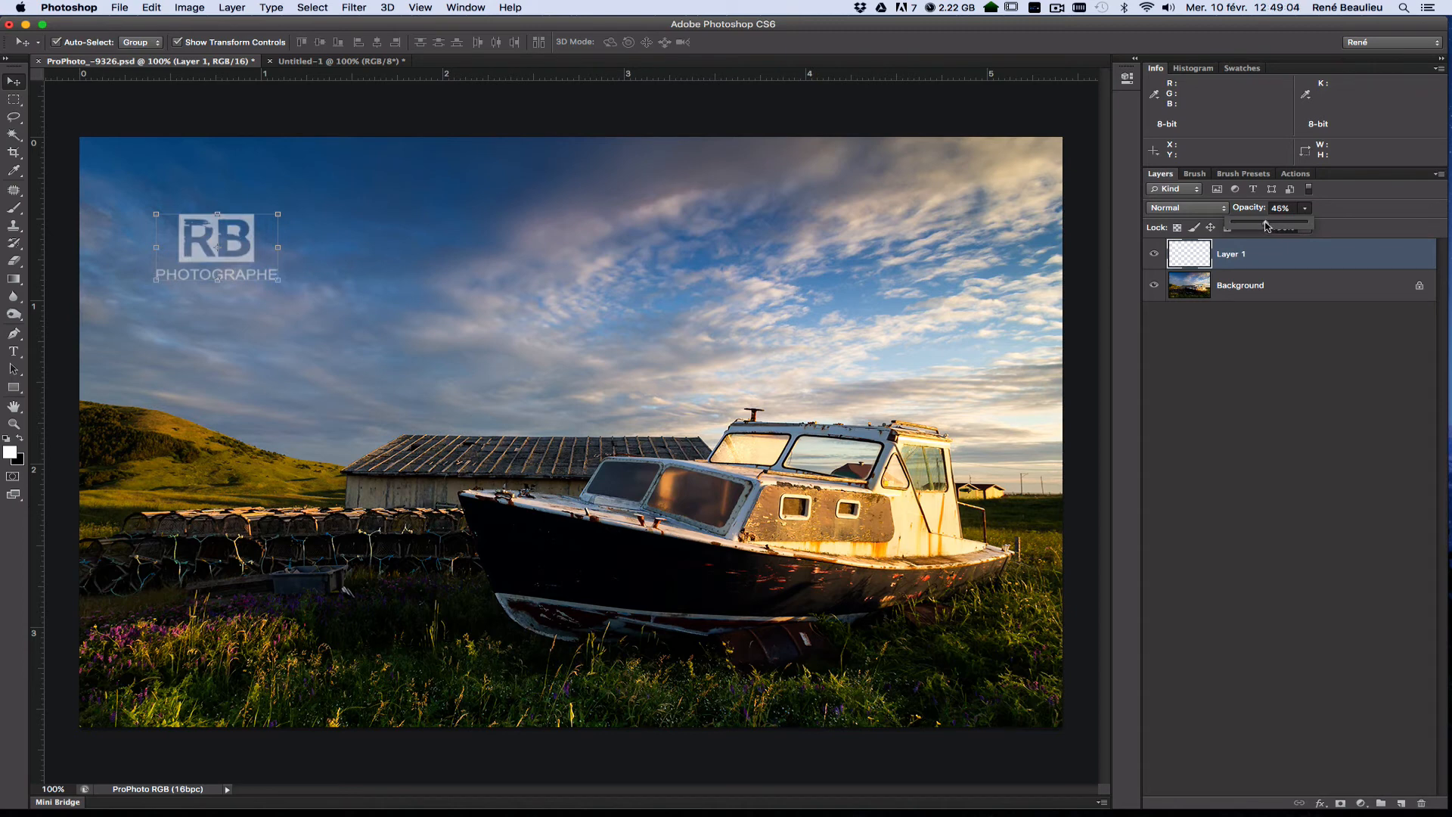
Set Layer 1's opacity to 100%, try it at 33%, and return it to 100%
{"action": "left_click_drag", "start_coordinate": [1272, 227], "coordinate": [1308, 226]}
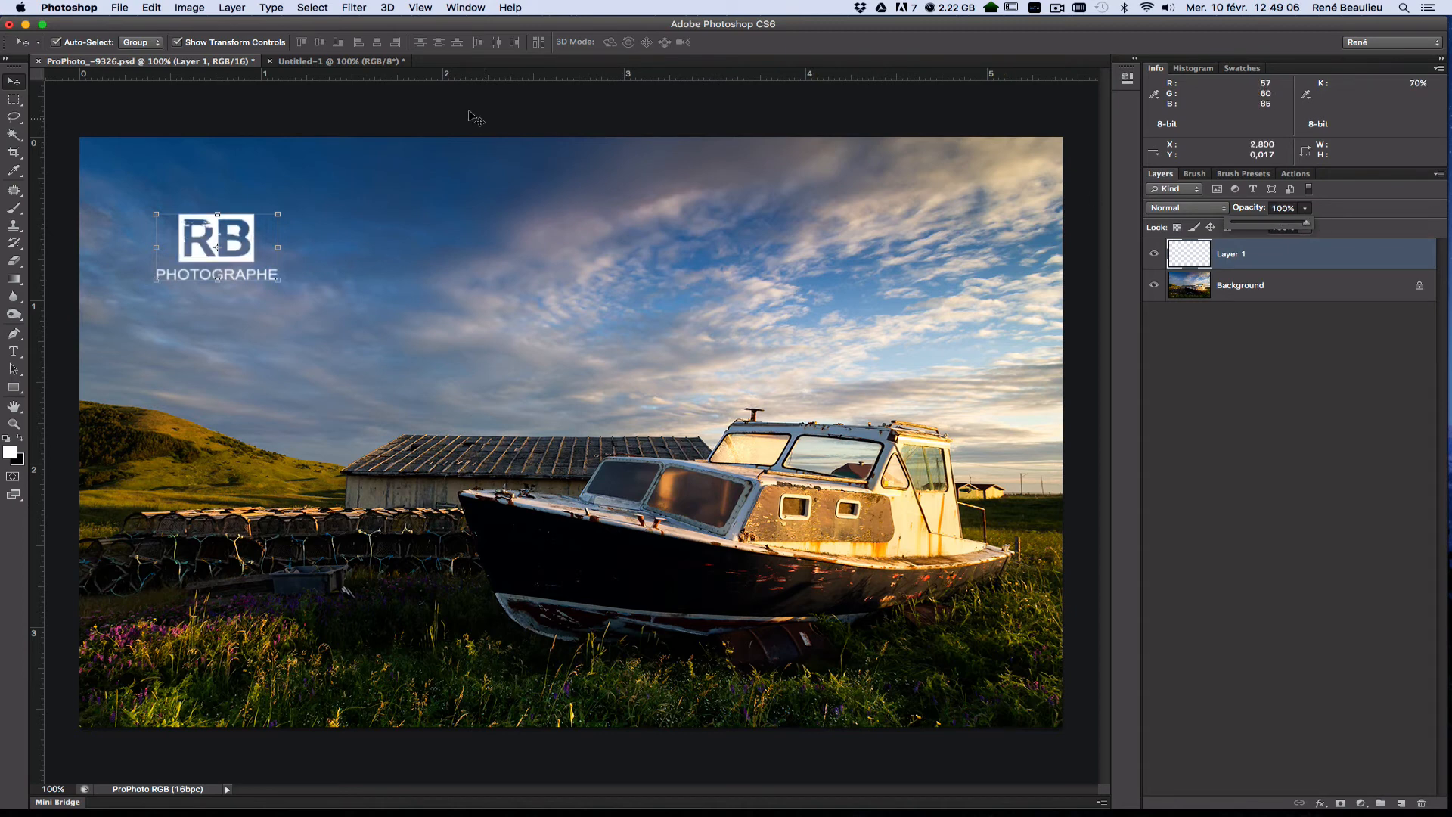
{"action": "left_click", "coordinate": [15, 211]}
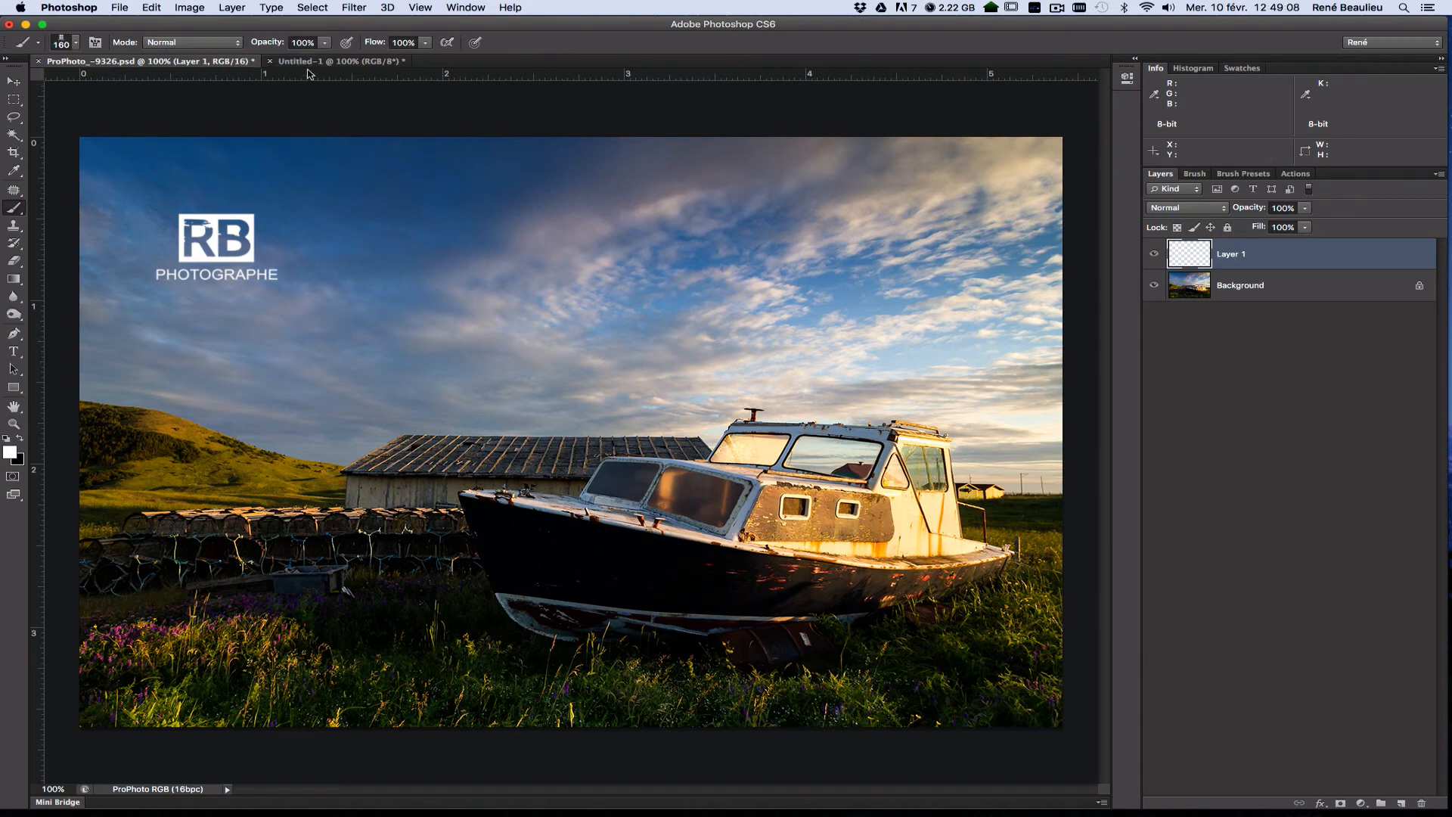
{"action": "left_click", "coordinate": [1305, 208]}
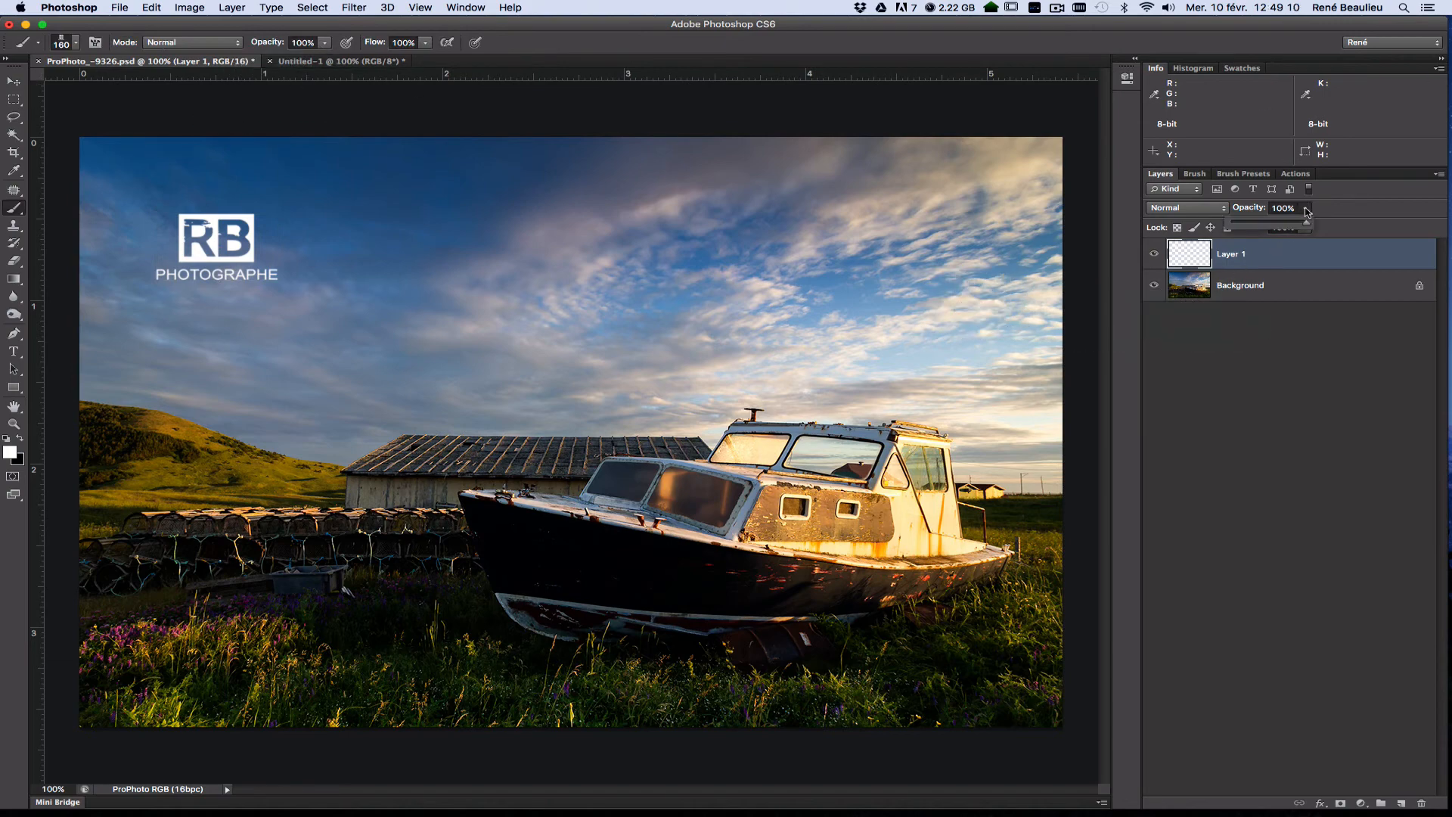
{"action": "left_click_drag", "start_coordinate": [1308, 226], "coordinate": [1267, 226]}
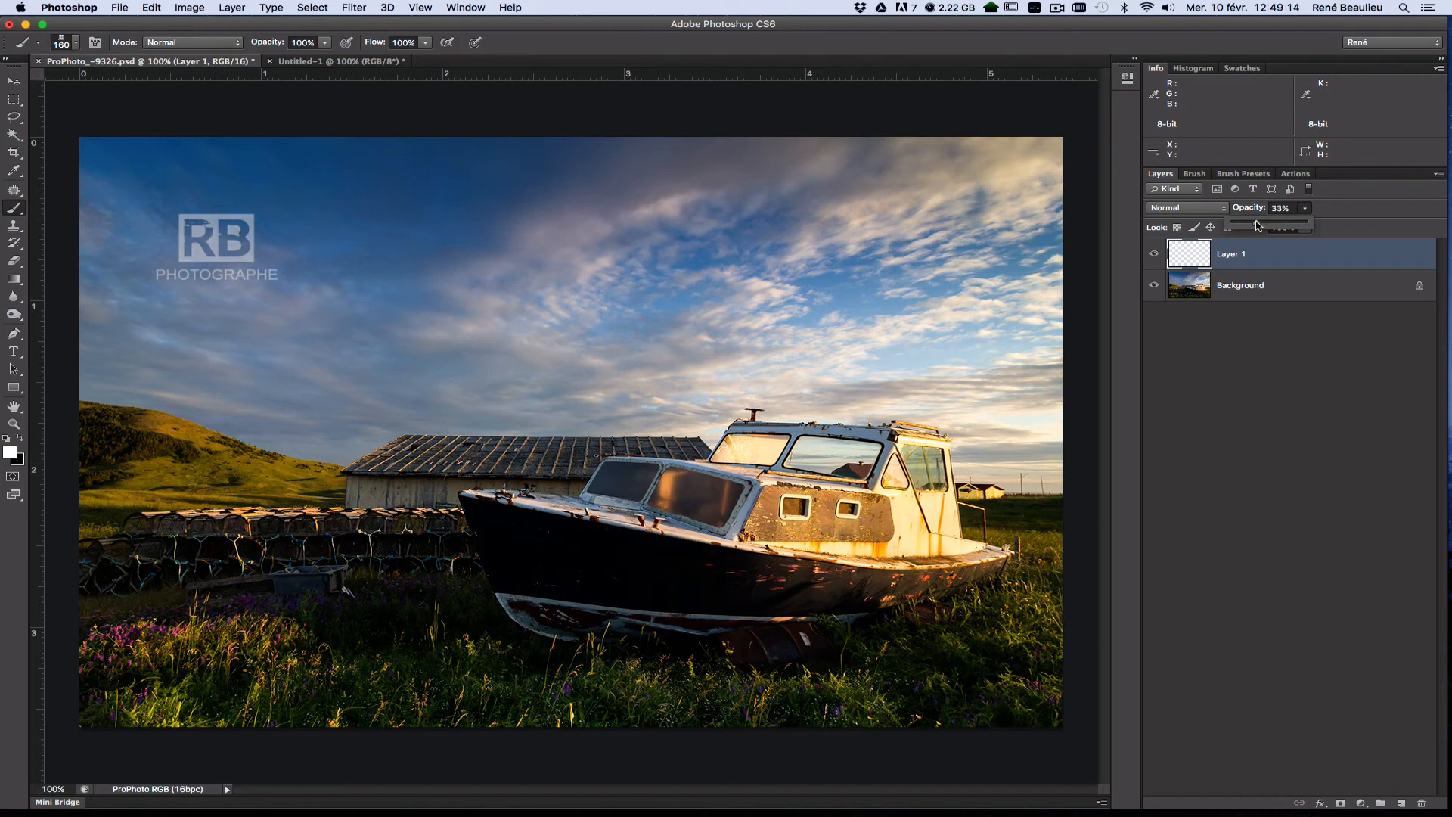
{"action": "left_click_drag", "start_coordinate": [1256, 225], "coordinate": [1313, 227]}
Change Layer 1's blend mode to Overlay and move the logo up and to the right within the sky
{"action": "left_click", "coordinate": [1193, 209]}
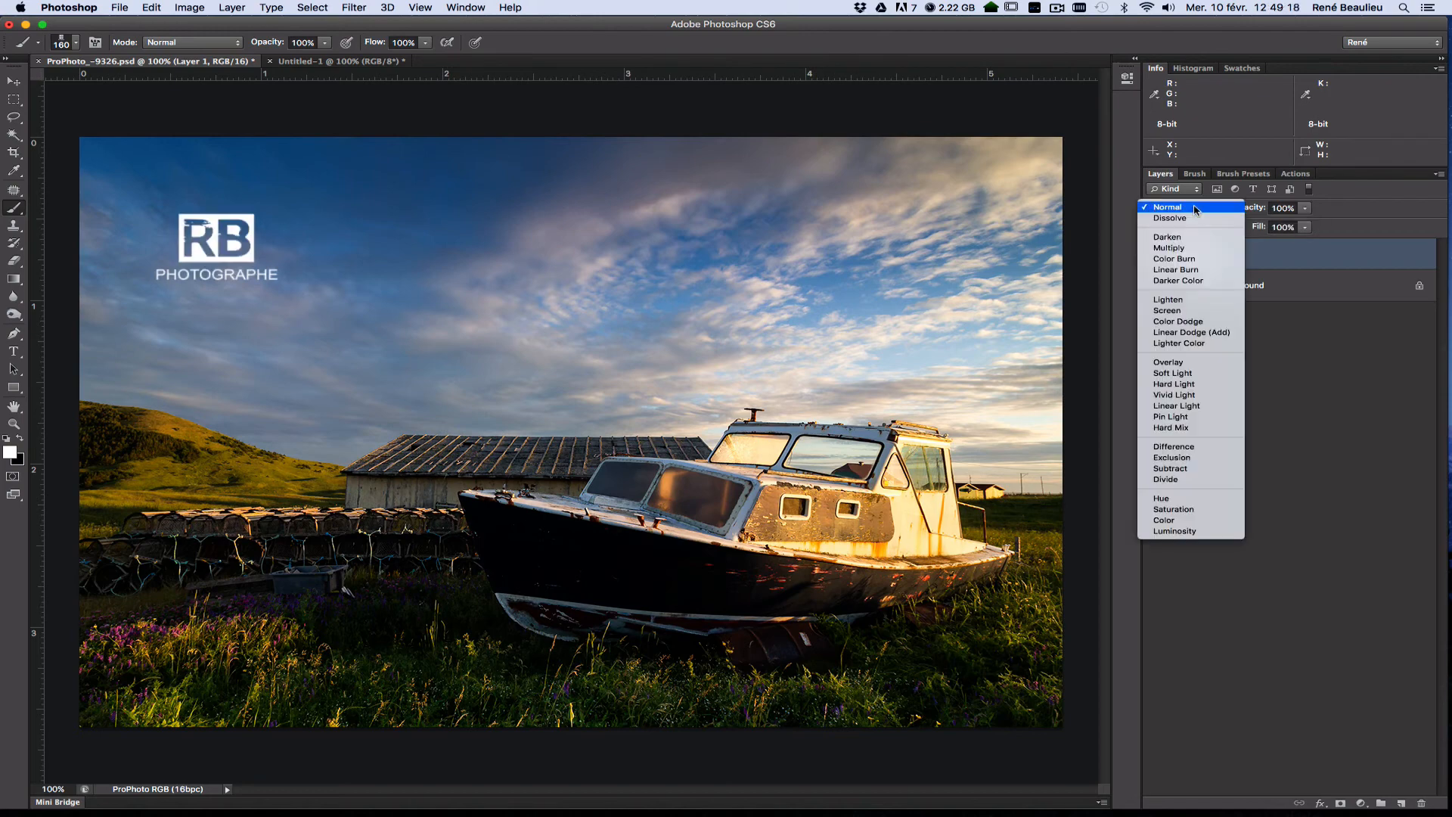
{"action": "left_click", "coordinate": [1197, 363]}
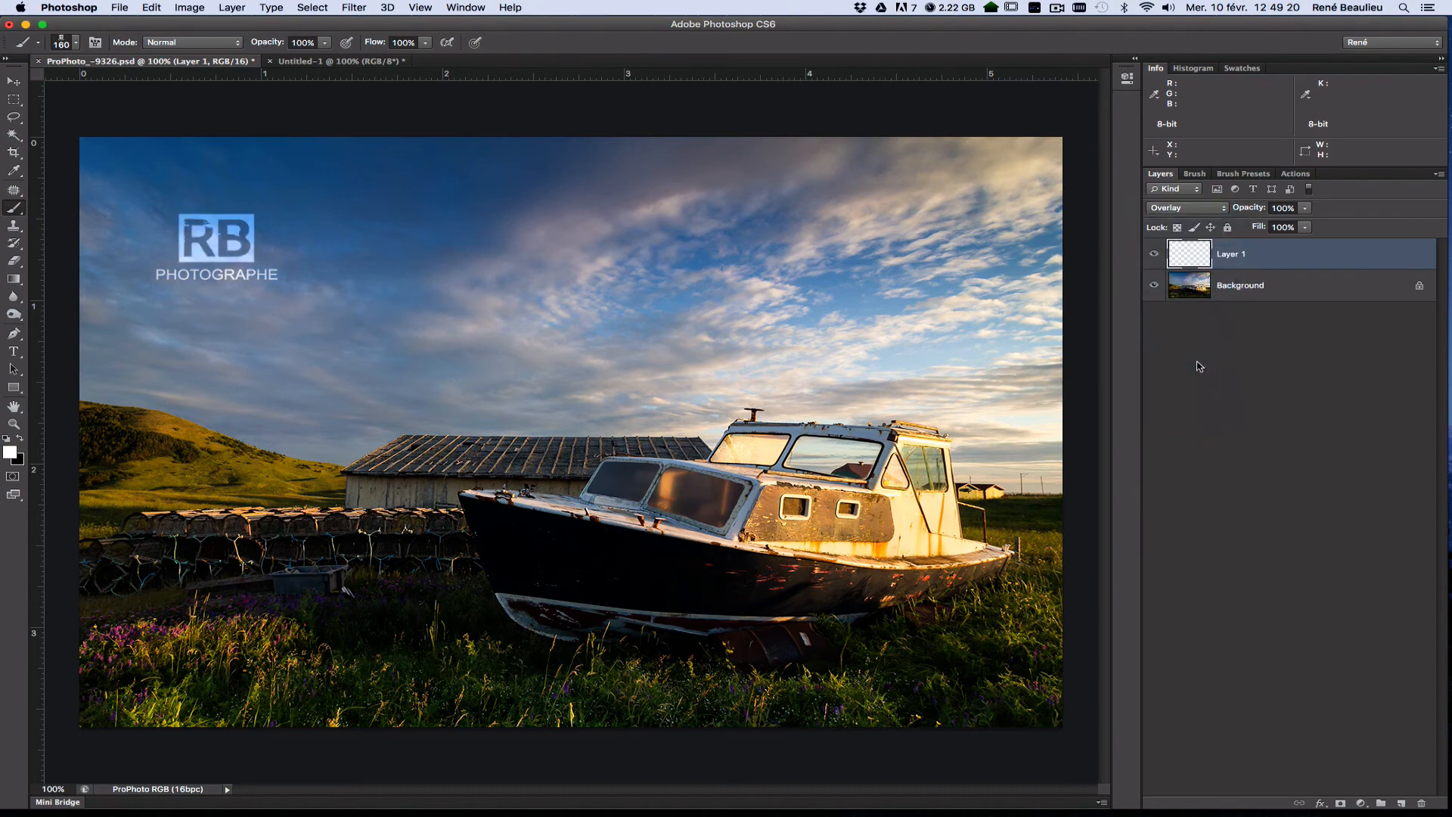
{"action": "left_click", "coordinate": [14, 81]}
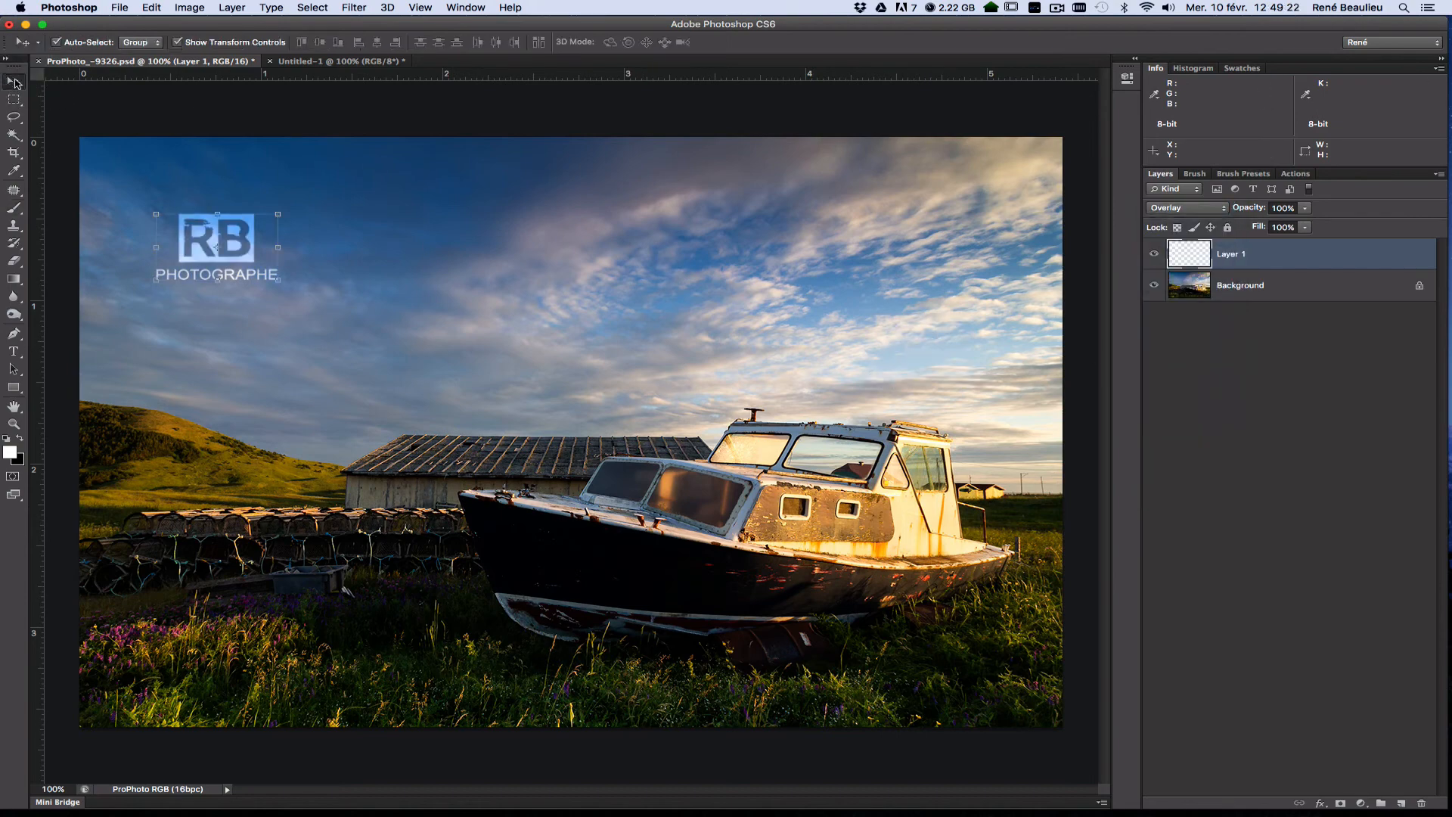
{"action": "left_click_drag", "start_coordinate": [242, 257], "coordinate": [345, 224]}
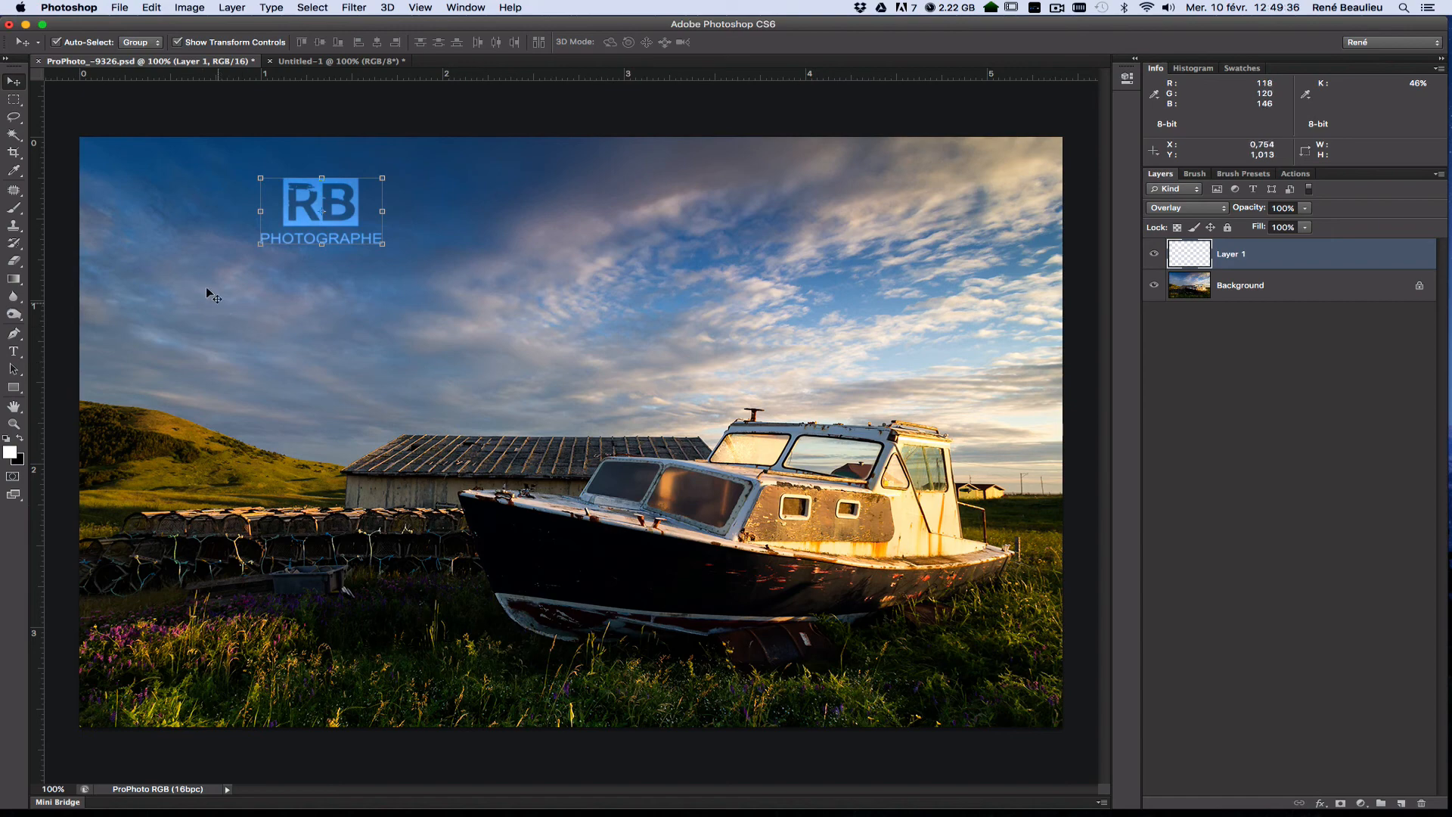
Reorder the brushes in the Preset Manager so the 726 px RB logo brush sits second, right after the first soft round brush
{"action": "left_click", "coordinate": [14, 213]}
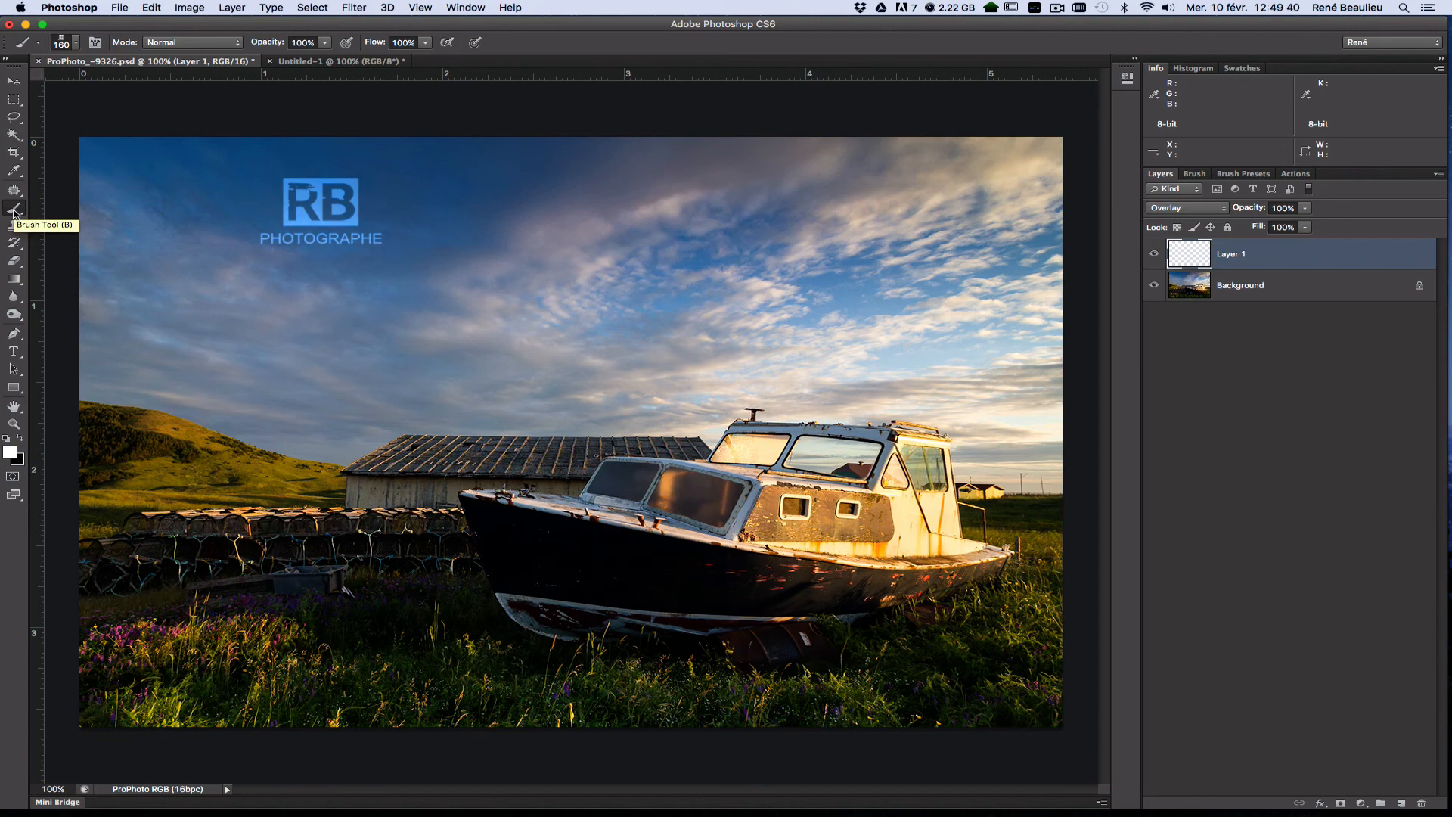
{"action": "left_click", "coordinate": [76, 45]}
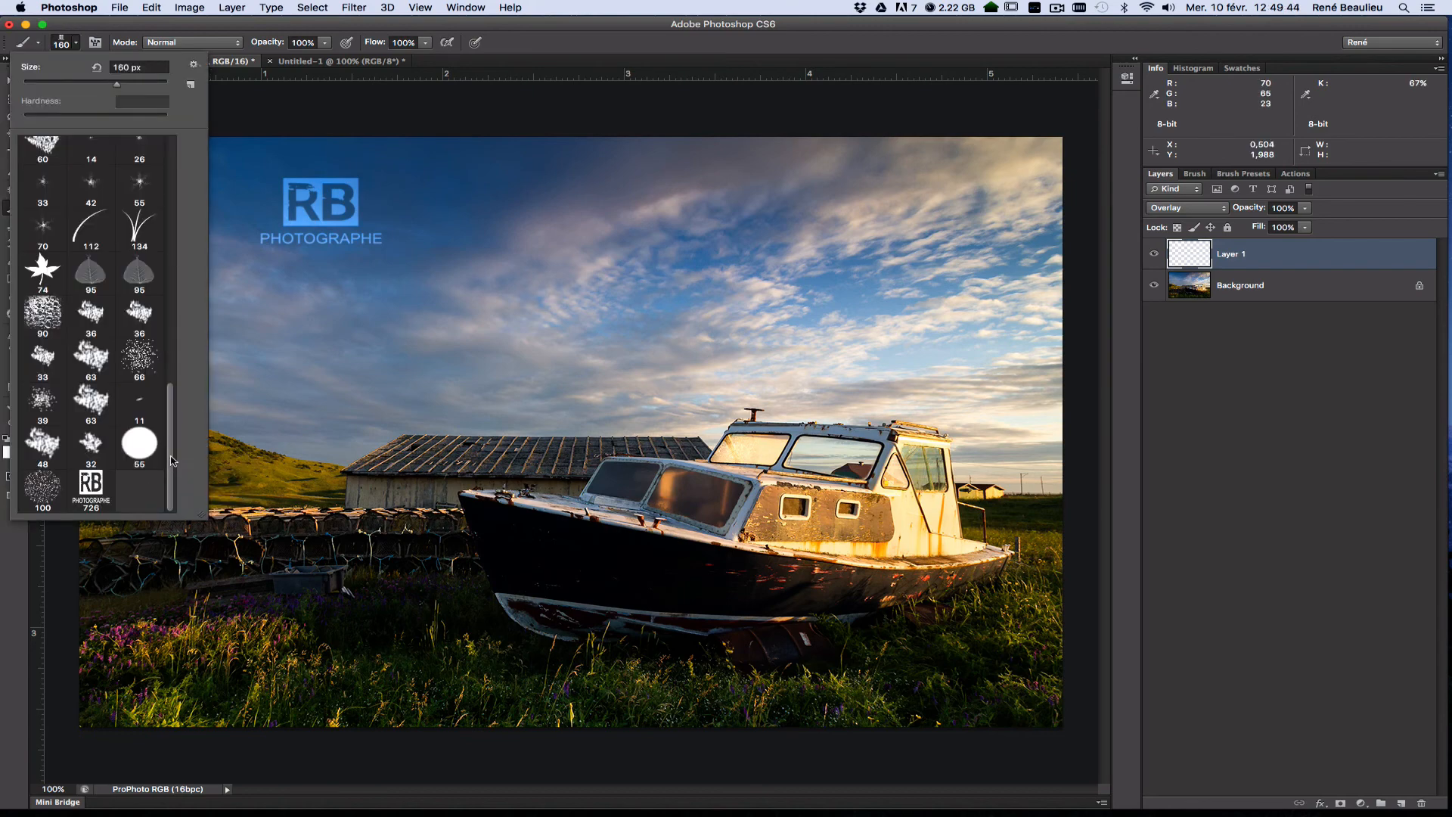
{"action": "scroll", "coordinate": [156, 211], "scroll_direction": "down", "scroll_amount": 10}
{"action": "left_click", "coordinate": [194, 66]}
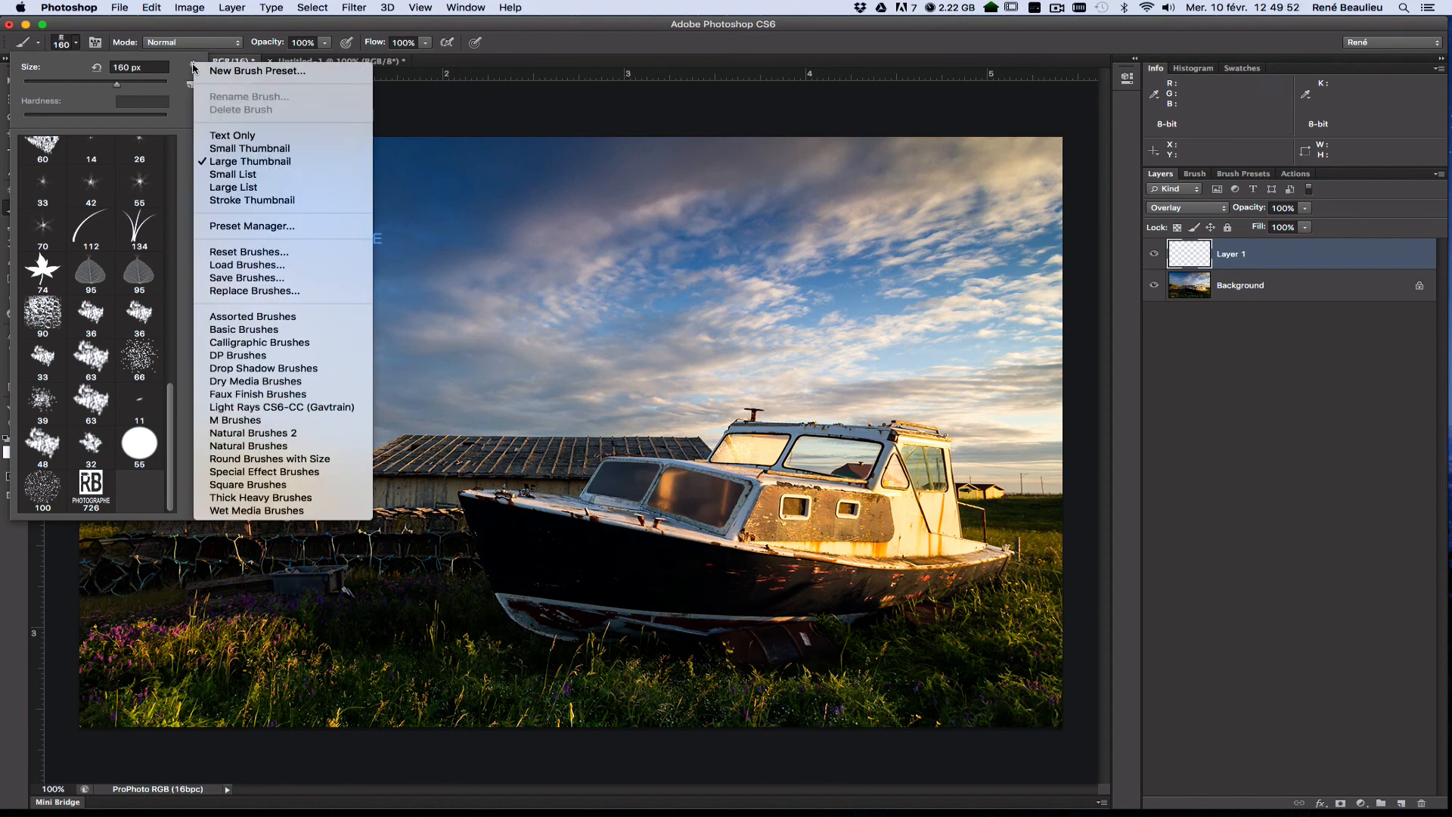
{"action": "left_click", "coordinate": [292, 227]}
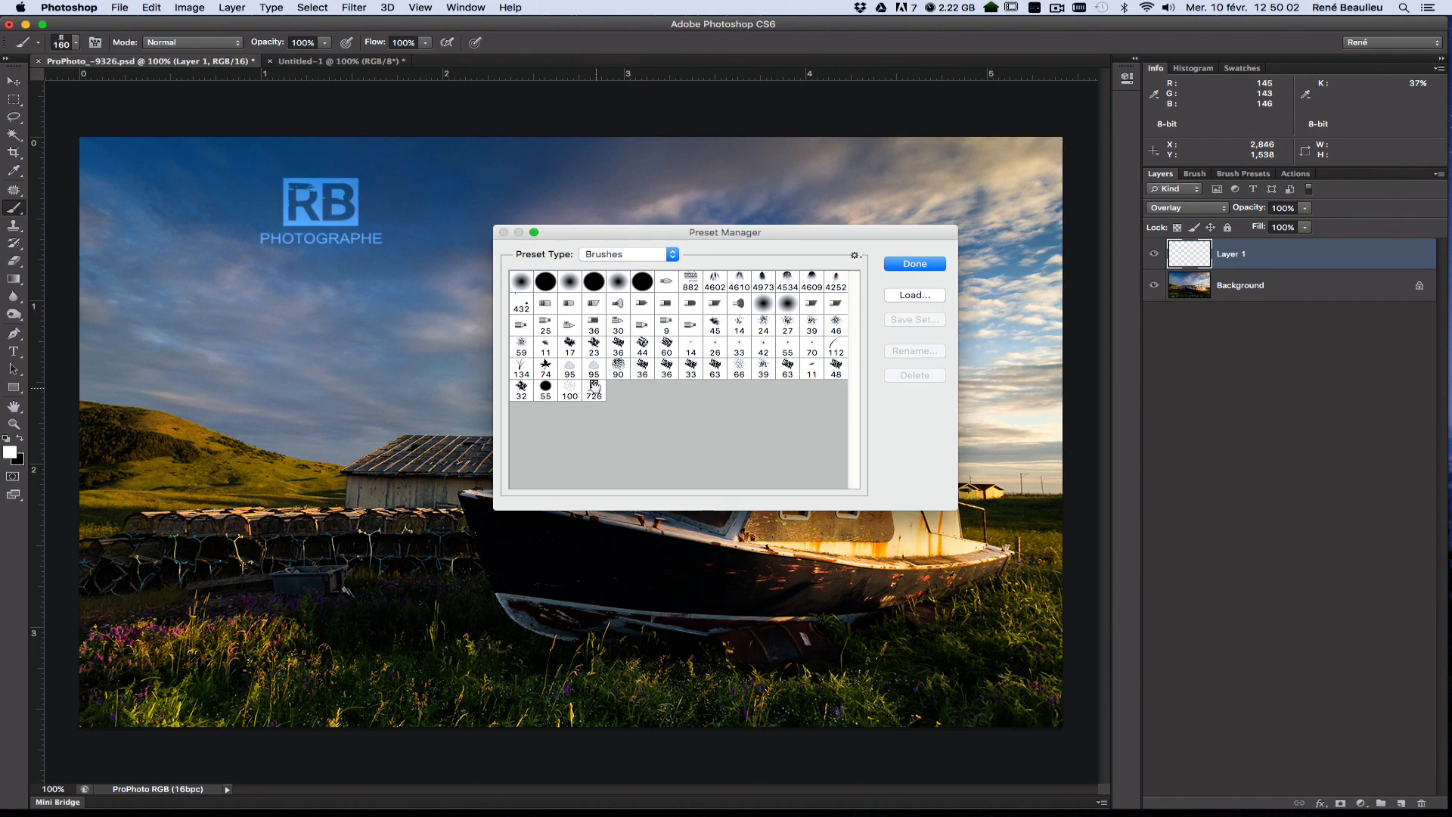
{"action": "left_click_drag", "start_coordinate": [596, 391], "coordinate": [534, 285]}
{"action": "left_click", "coordinate": [915, 263]}
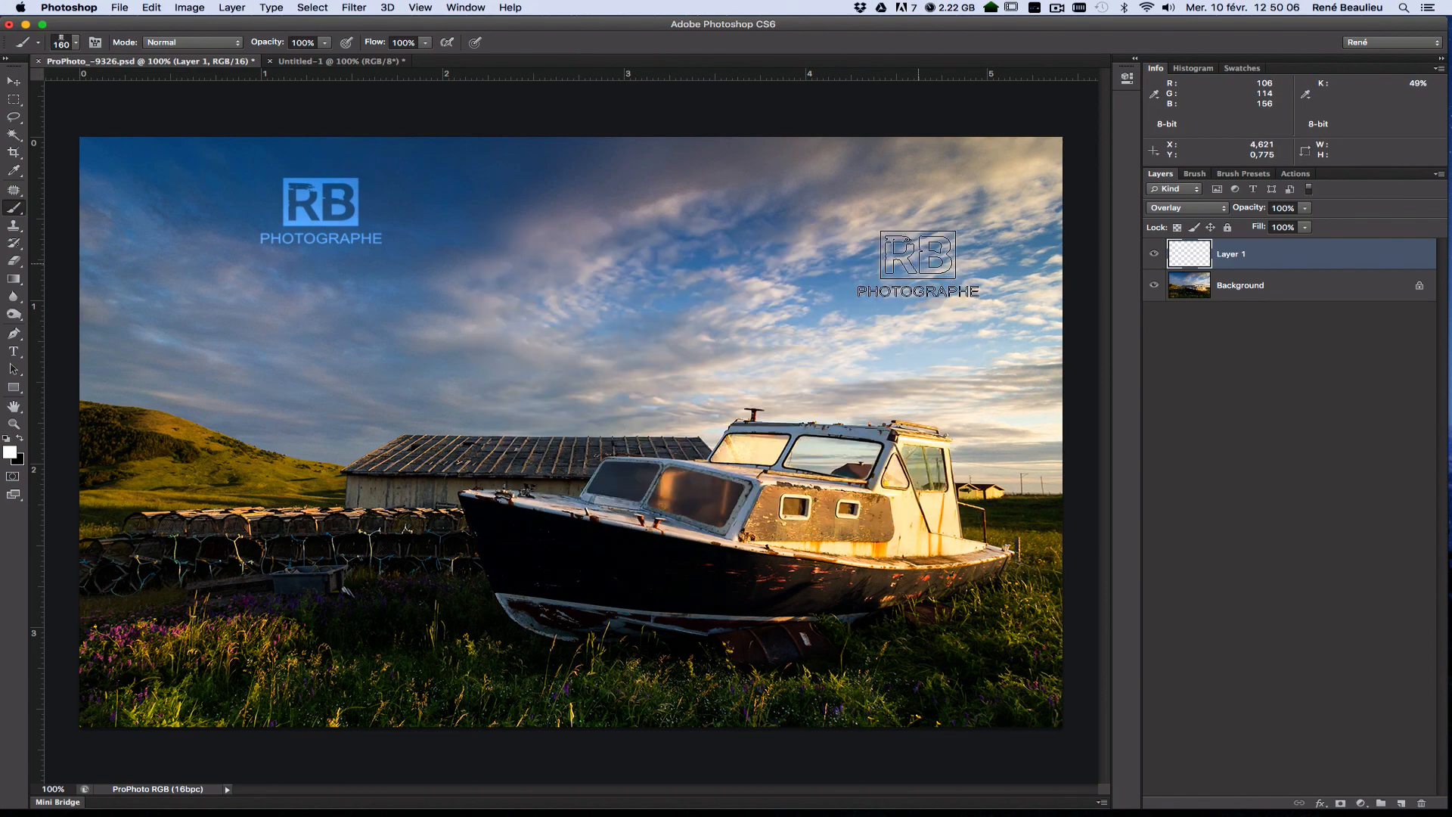
Choose the RB logo brush from the brush presets at its original 726 px size
{"action": "left_click", "coordinate": [77, 43]}
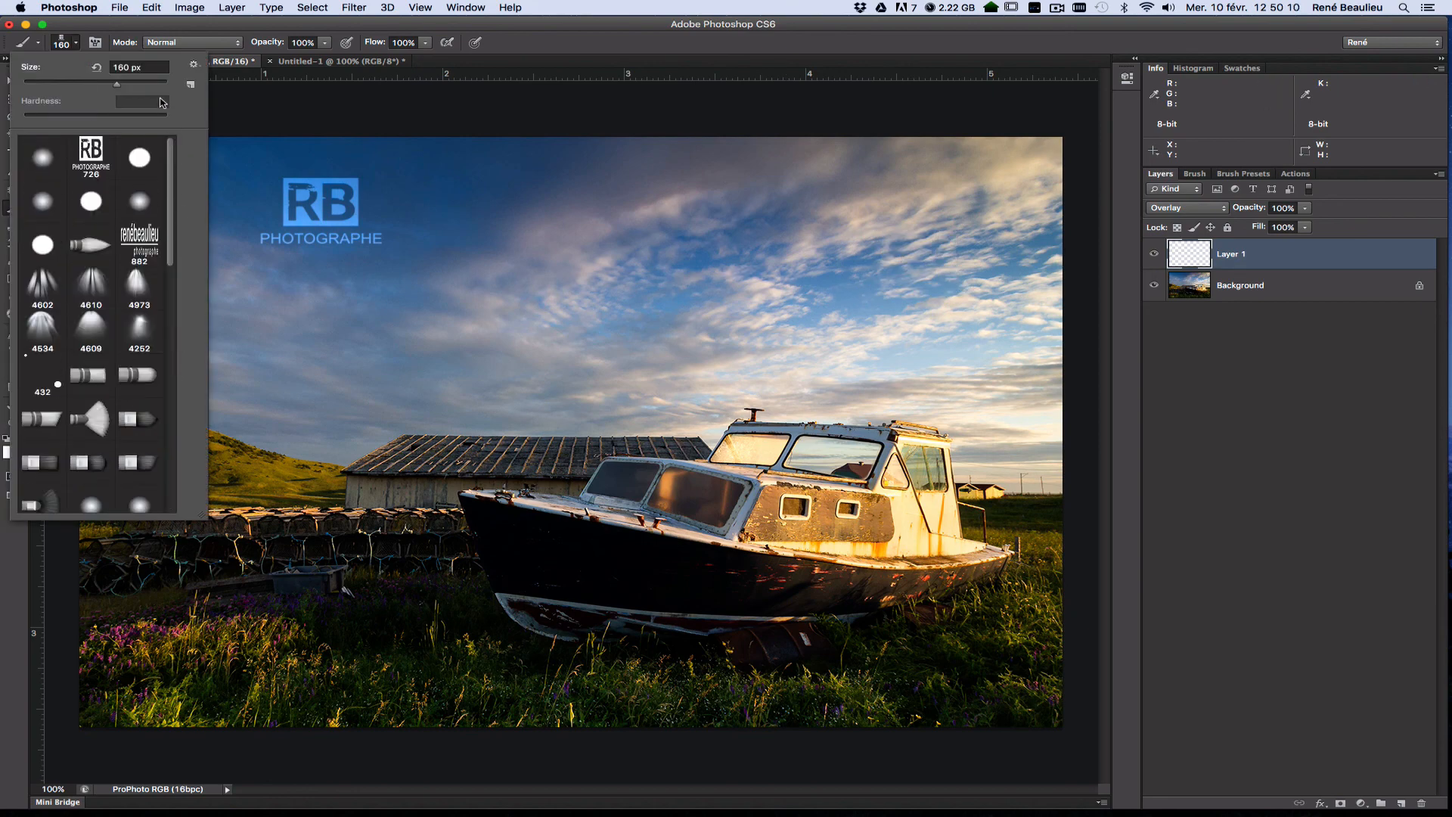
{"action": "left_click", "coordinate": [91, 157]}
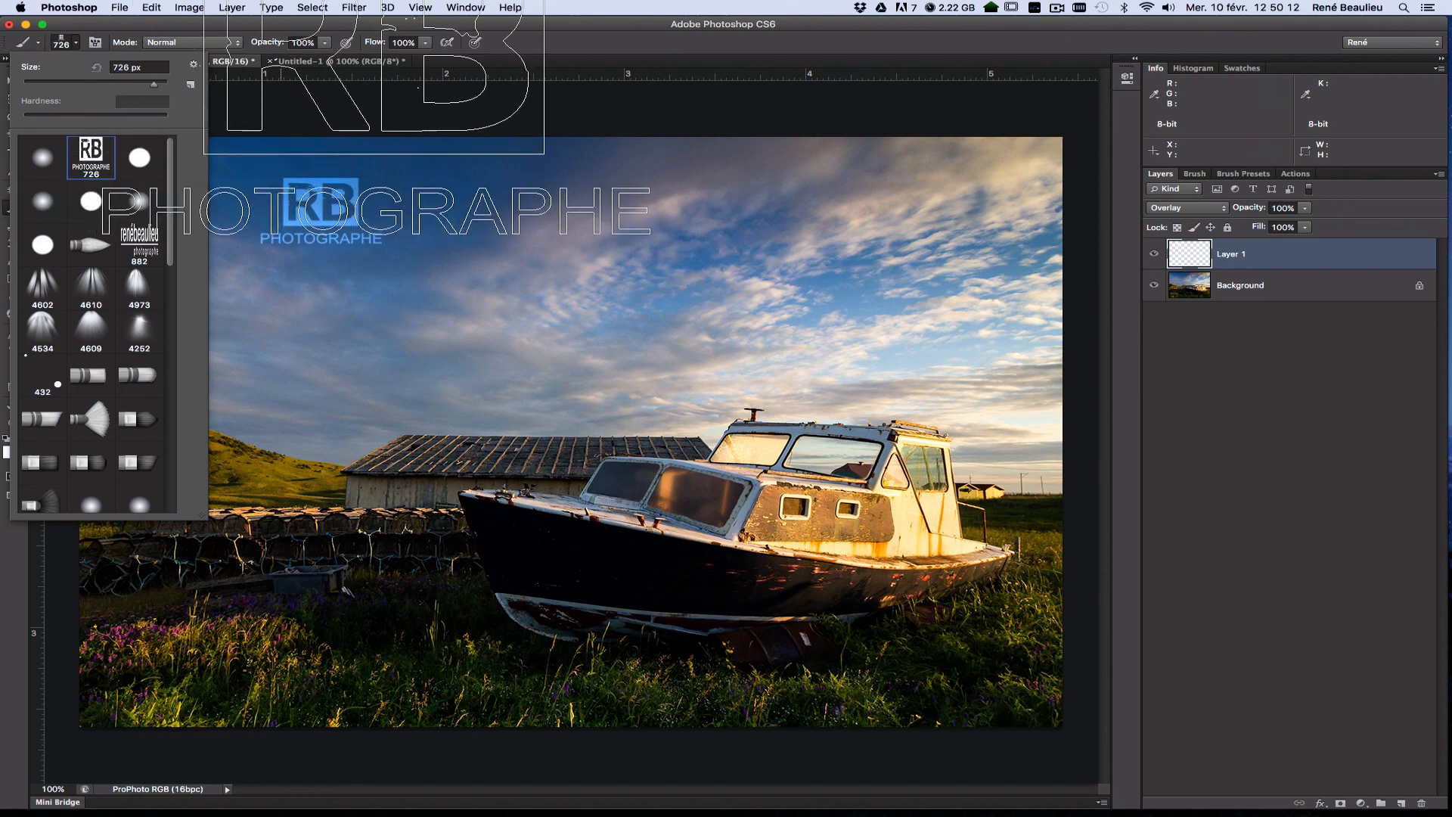
{"action": "left_click", "coordinate": [609, 48]}
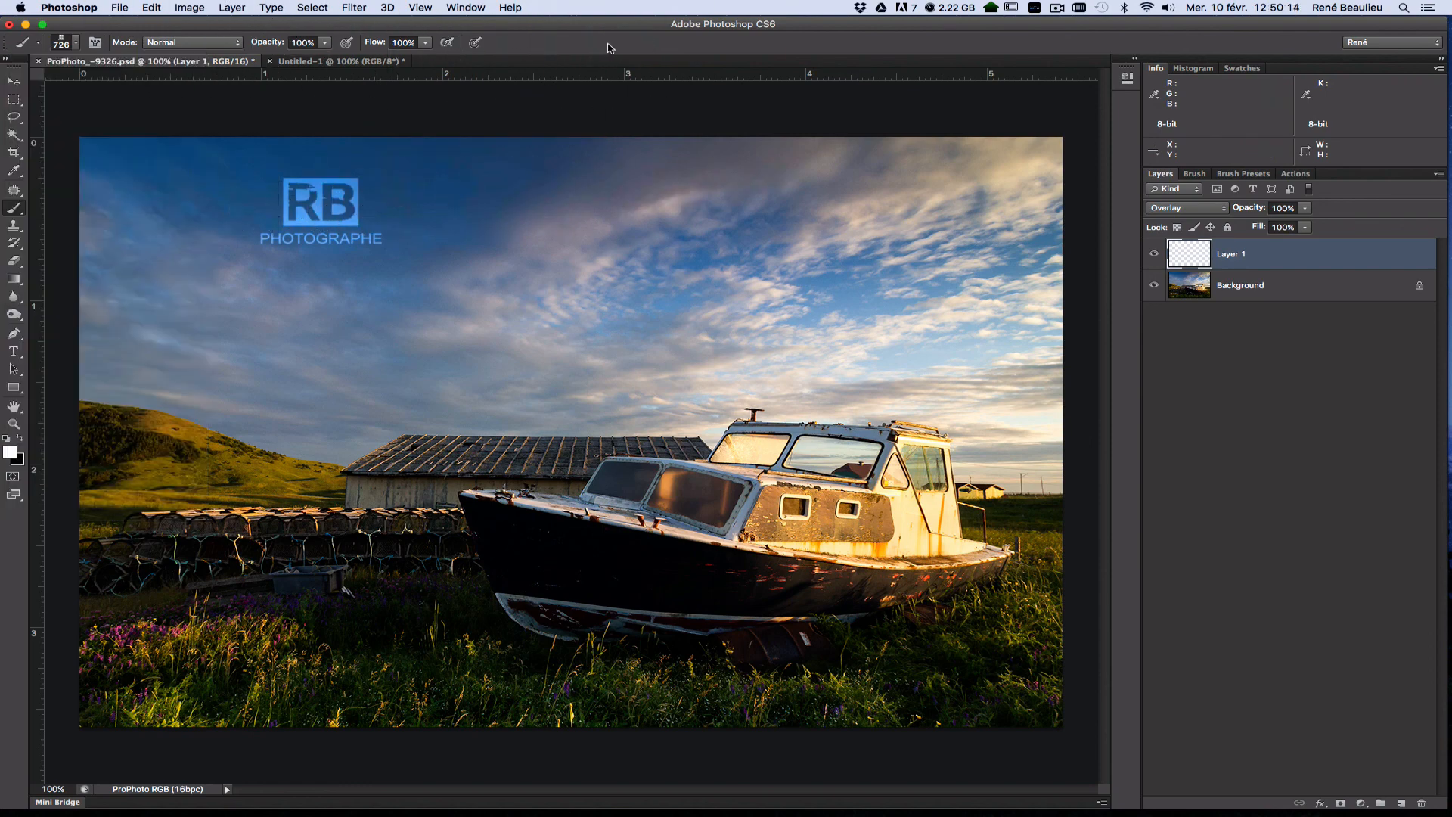